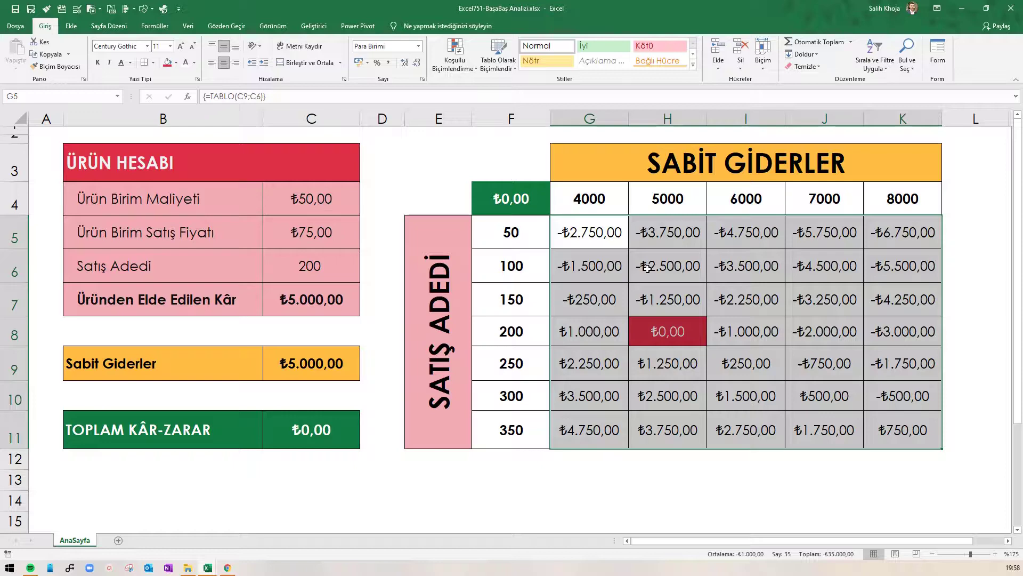
Step: Apply the red negative-currency format to the profit cells through Hücreleri Biçimlendir, then select E4
right_click(647, 268)
click(692, 467)
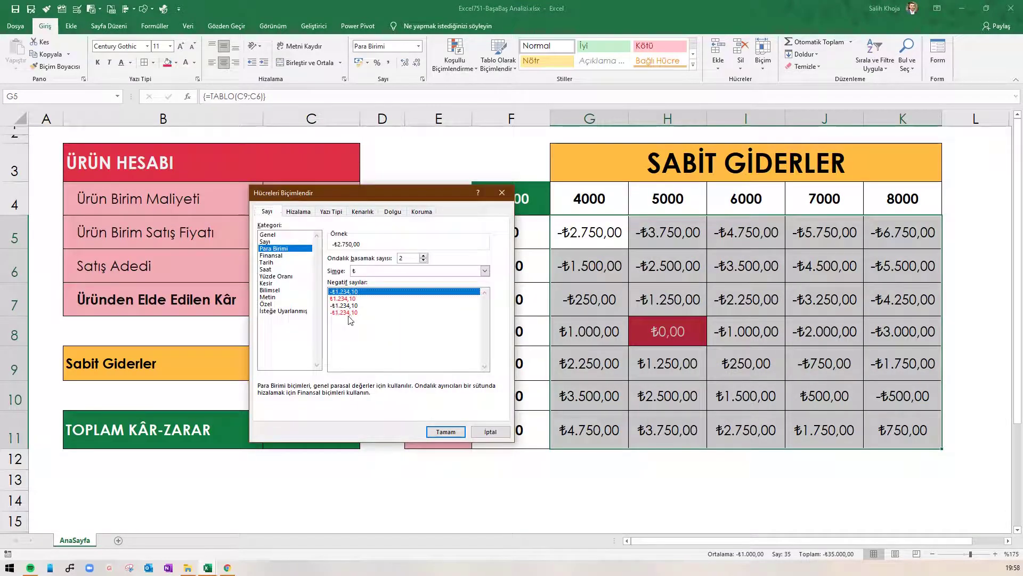
click(349, 313)
click(445, 432)
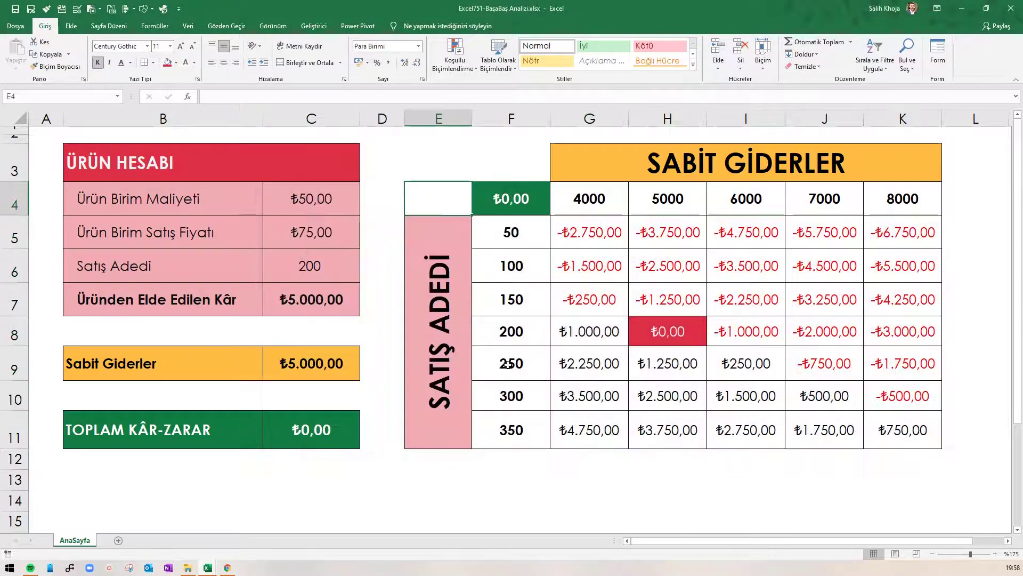
click(438, 198)
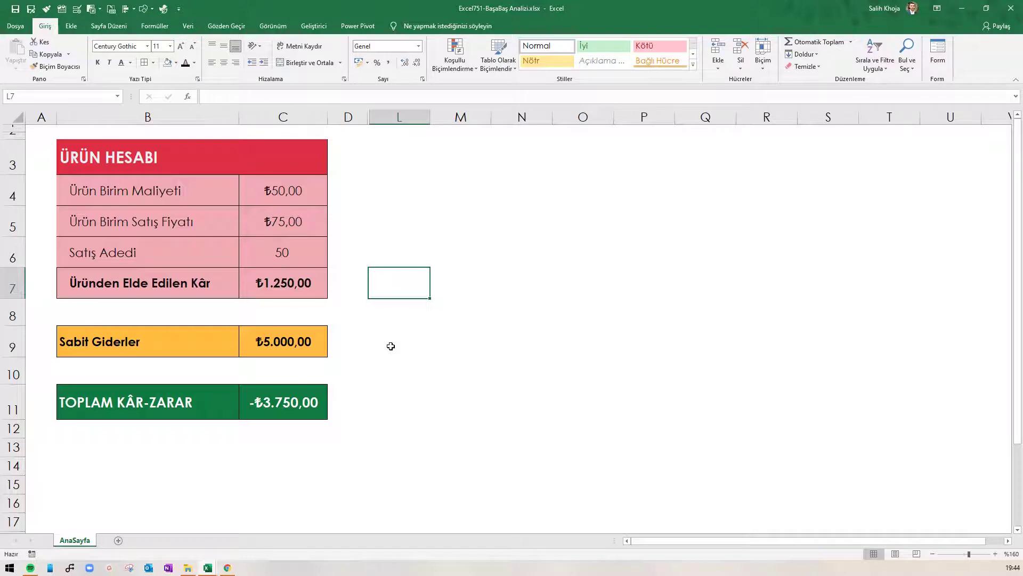
key(Down)
key(Down)
key(Down)
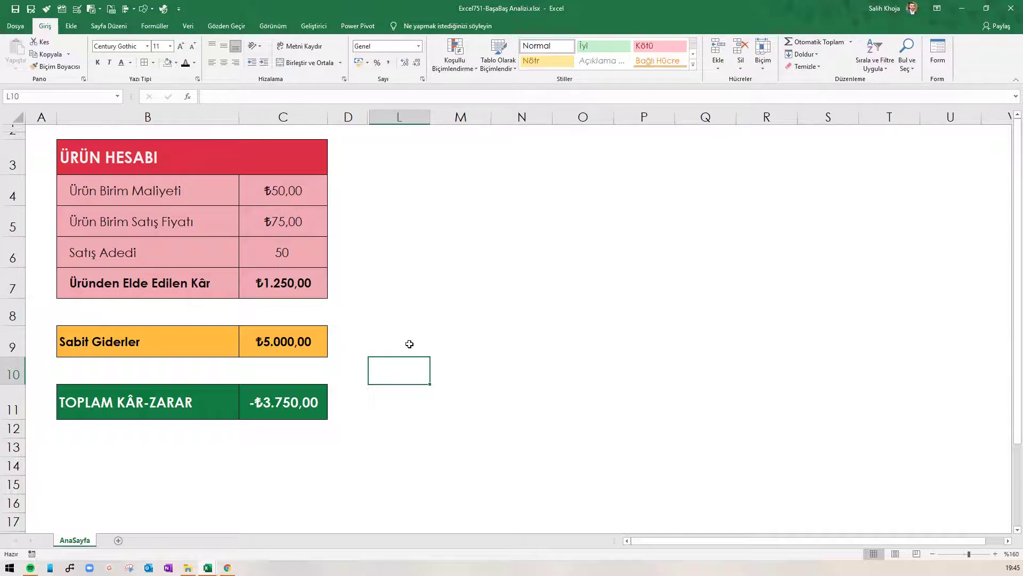
ctrl+scroll(410, 343, up, 2)
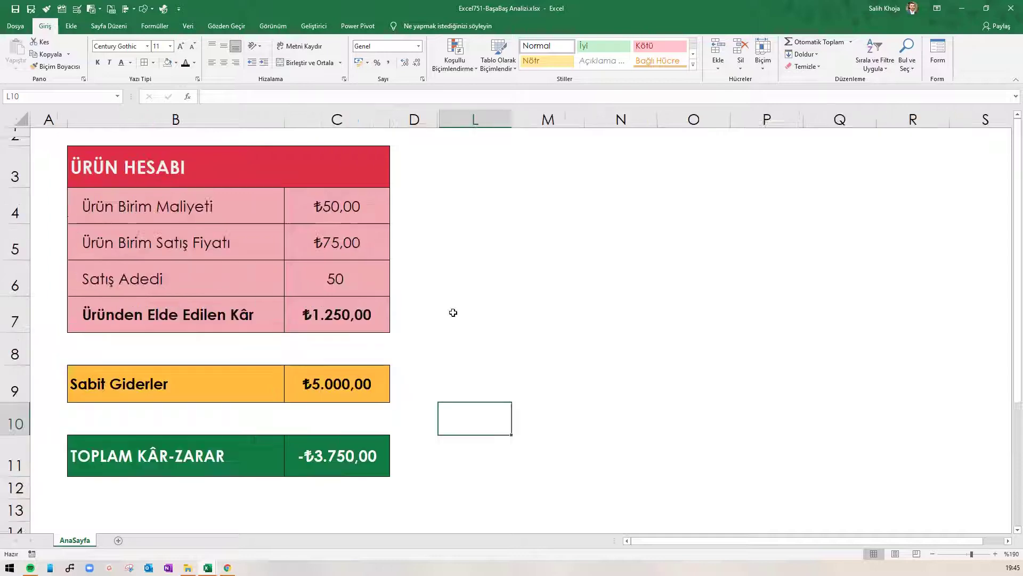
click(380, 210)
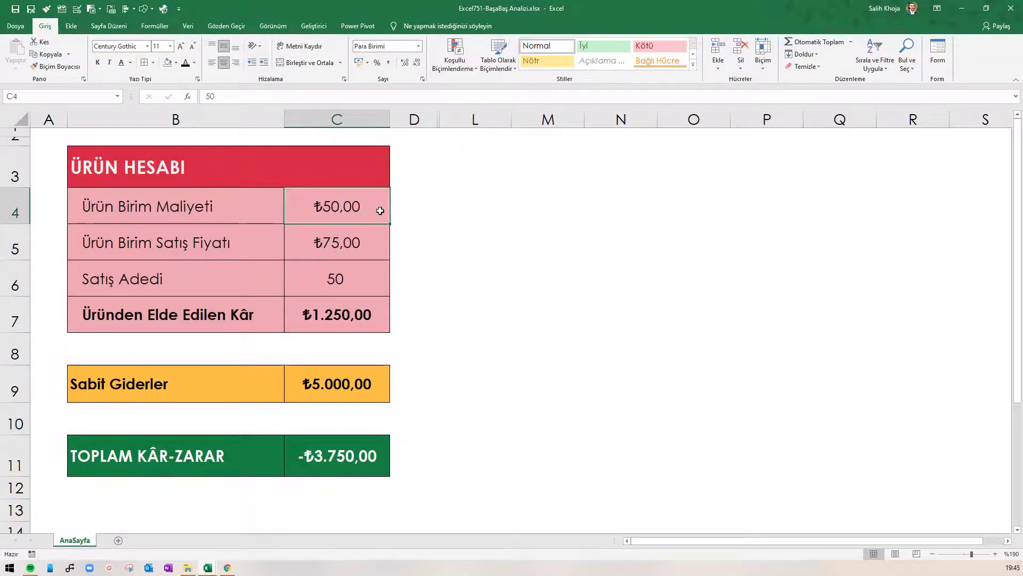
click(379, 249)
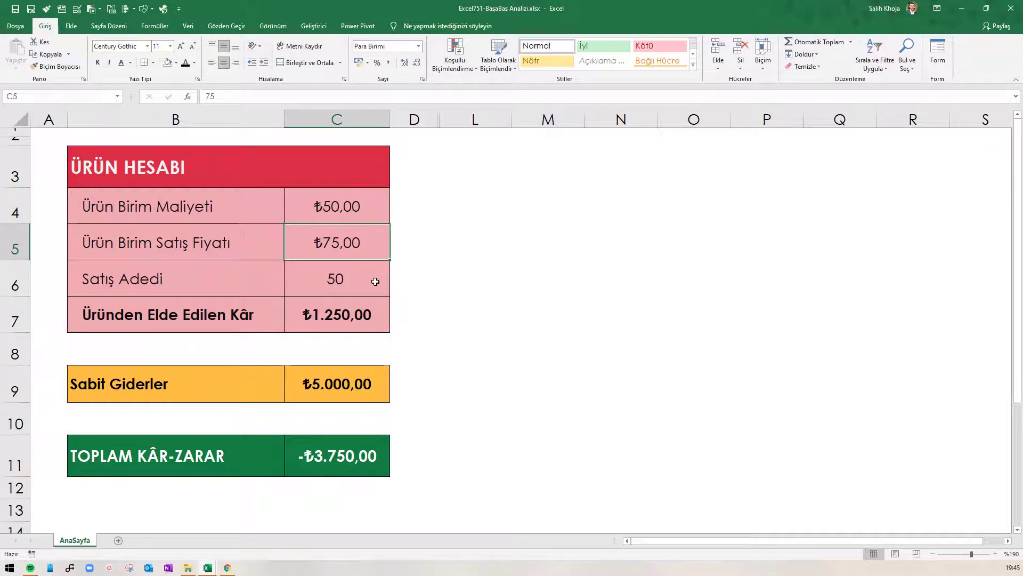
click(375, 281)
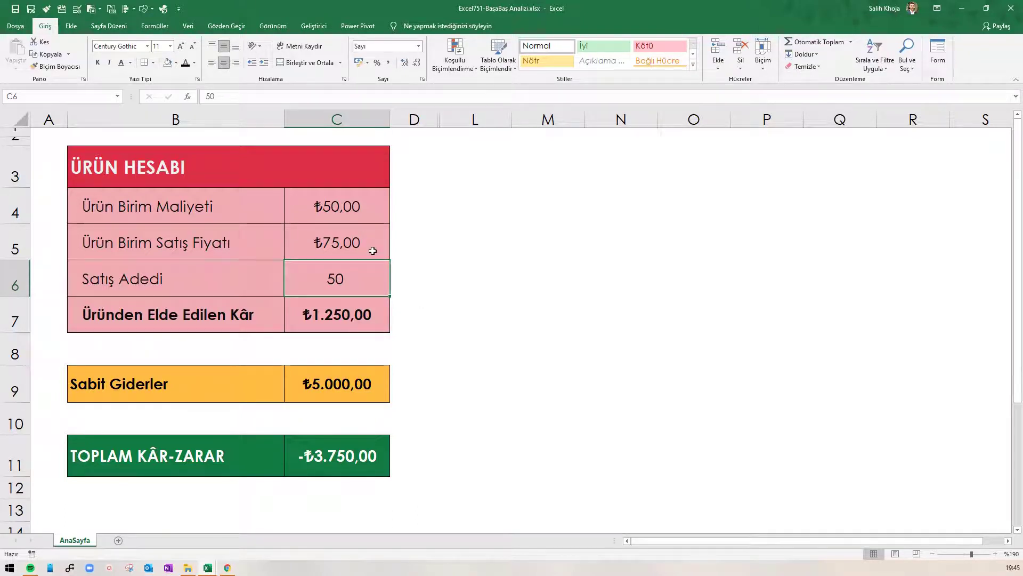
click(373, 250)
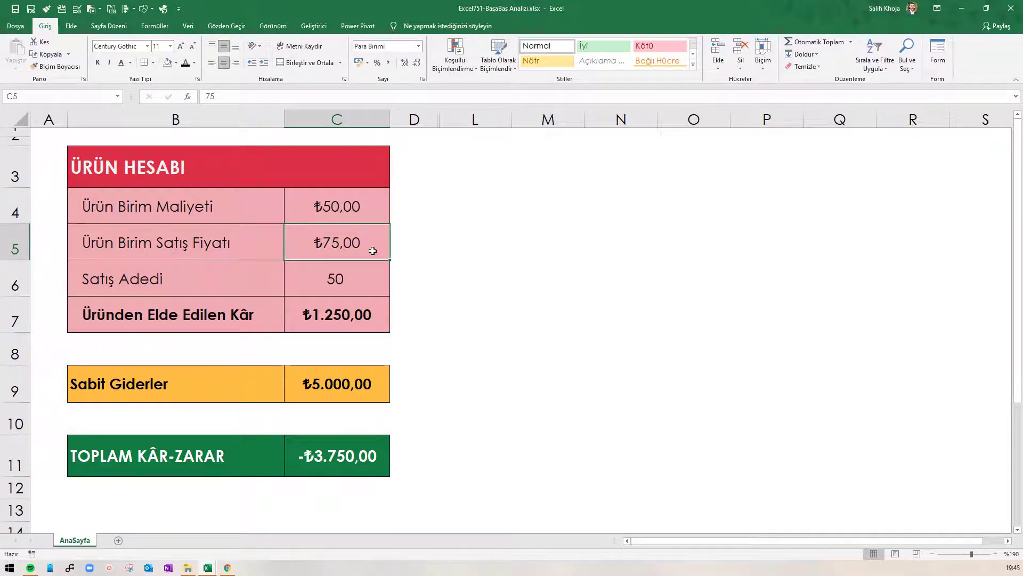
click(363, 208)
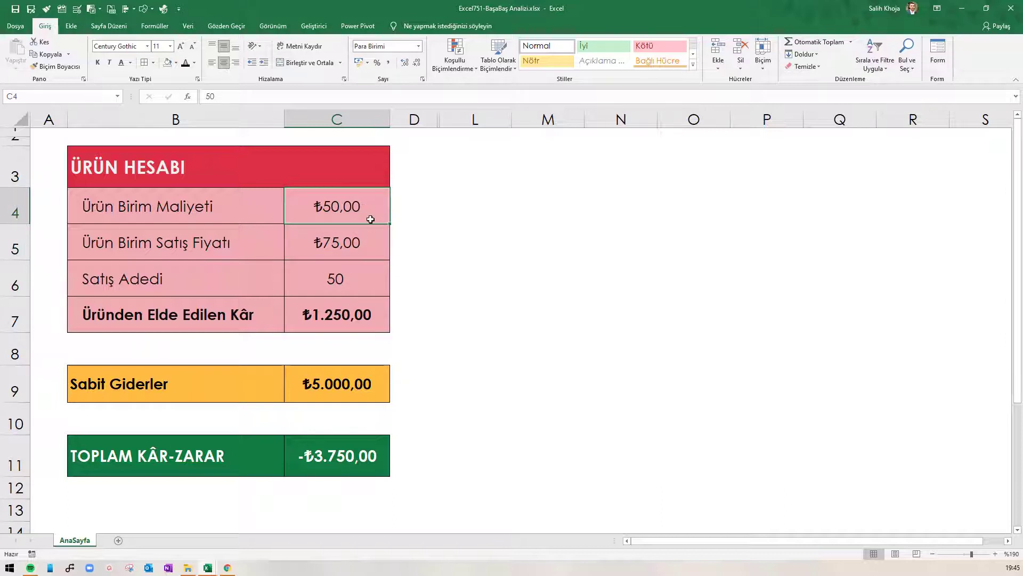
click(375, 282)
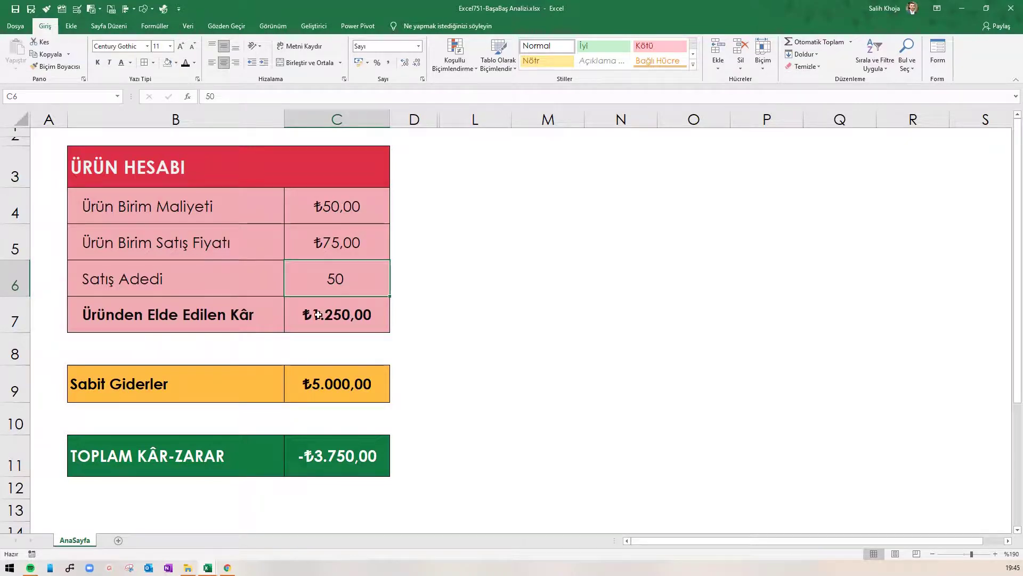
double_click(312, 315)
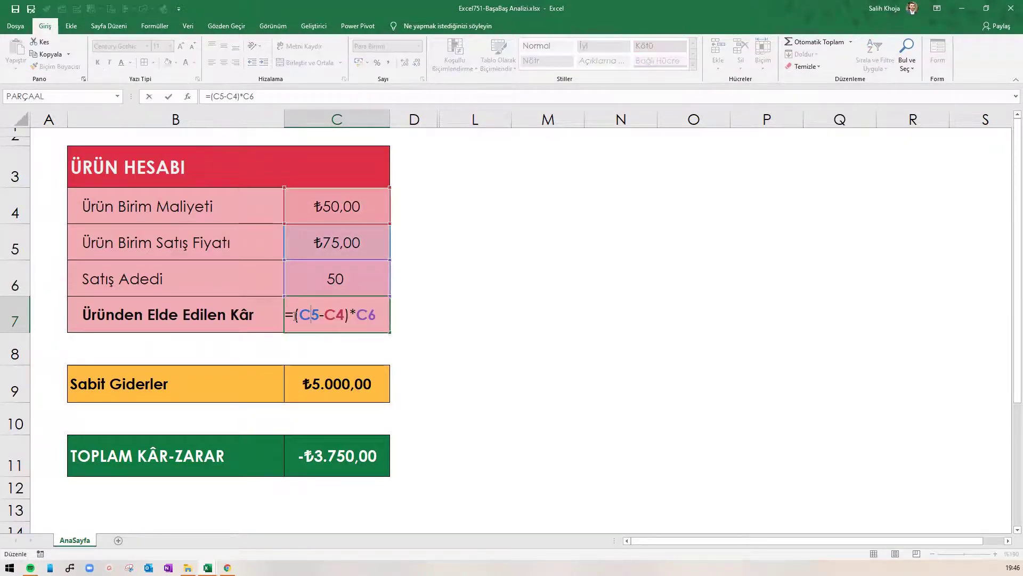
drag(296, 315, 383, 318)
key(Return)
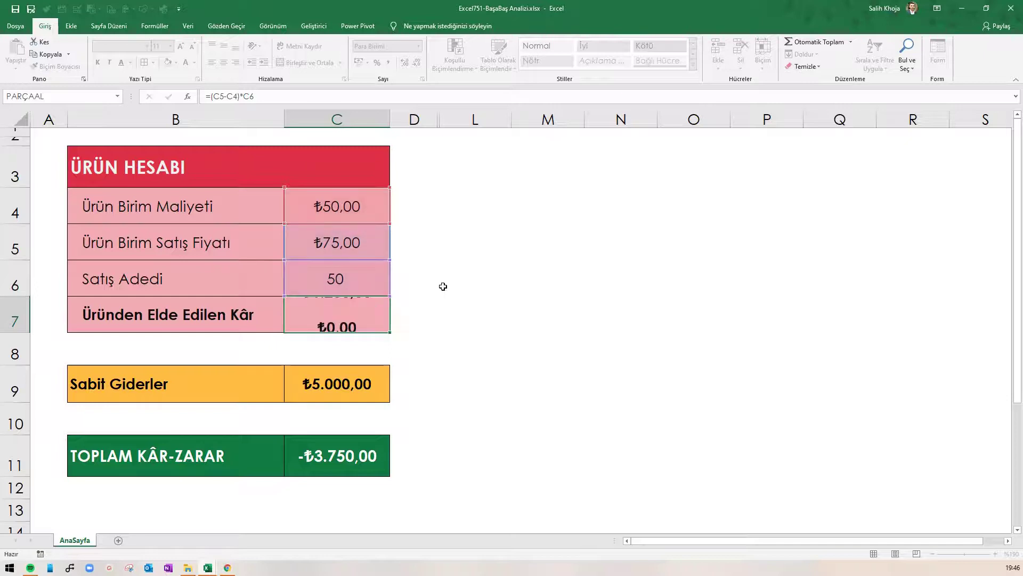
drag(258, 384, 326, 392)
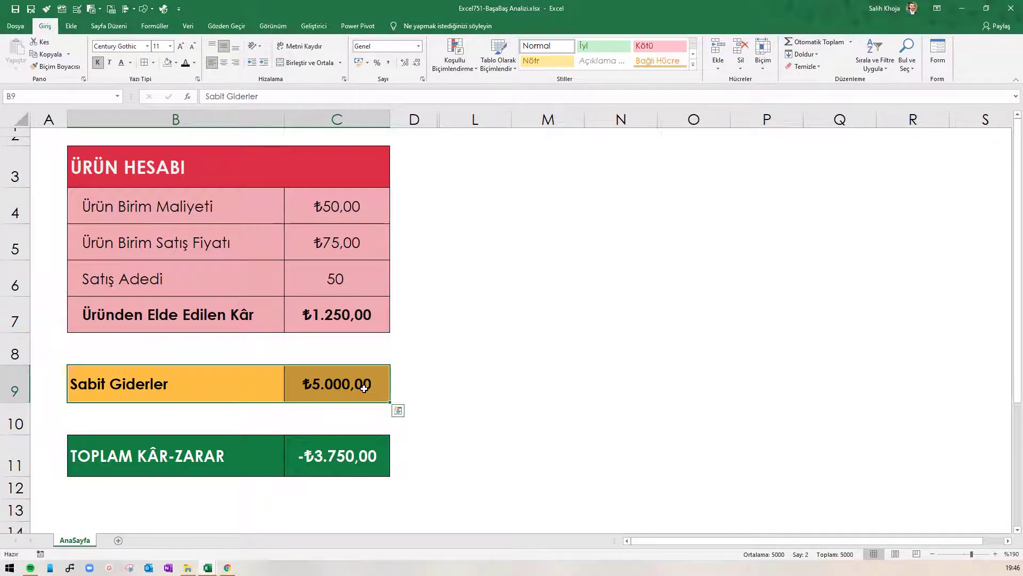
click(346, 387)
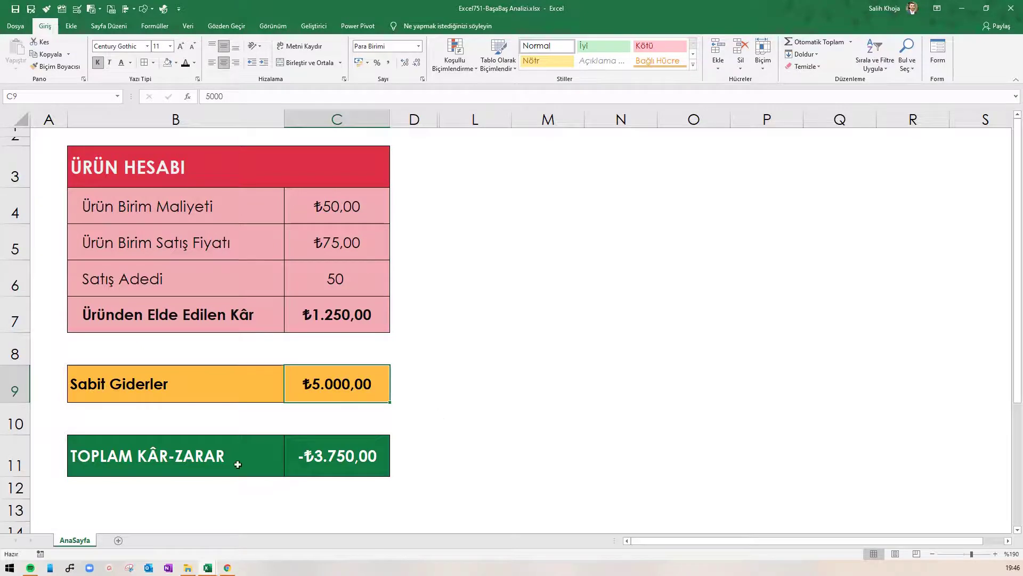
click(355, 460)
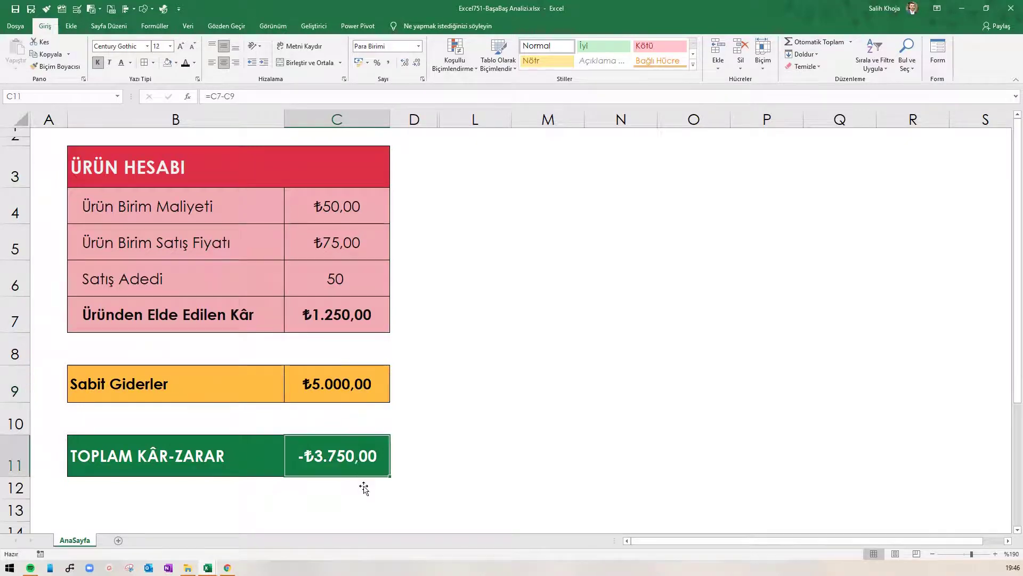
double_click(354, 460)
drag(295, 455, 387, 465)
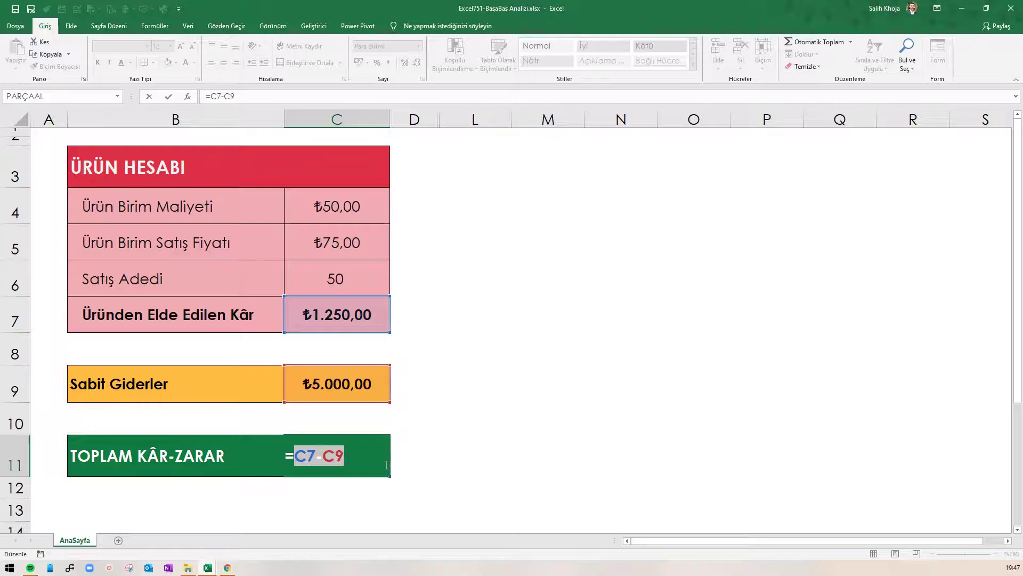
key(ctrl+Return)
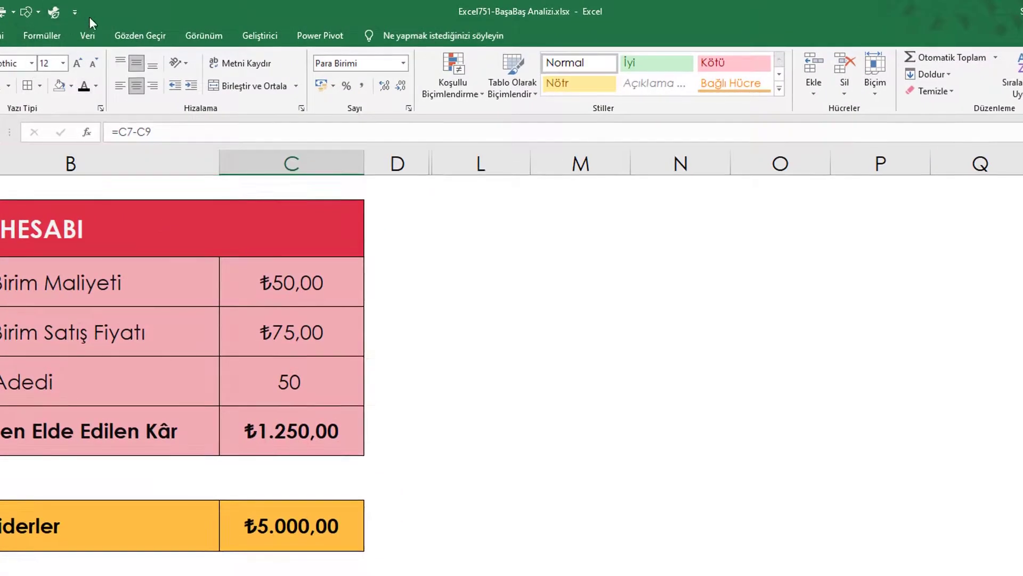
Step: Open Hedef Ara (Goal Seek) from the Veri tab's Durum Çözümlemesi menu
click(88, 35)
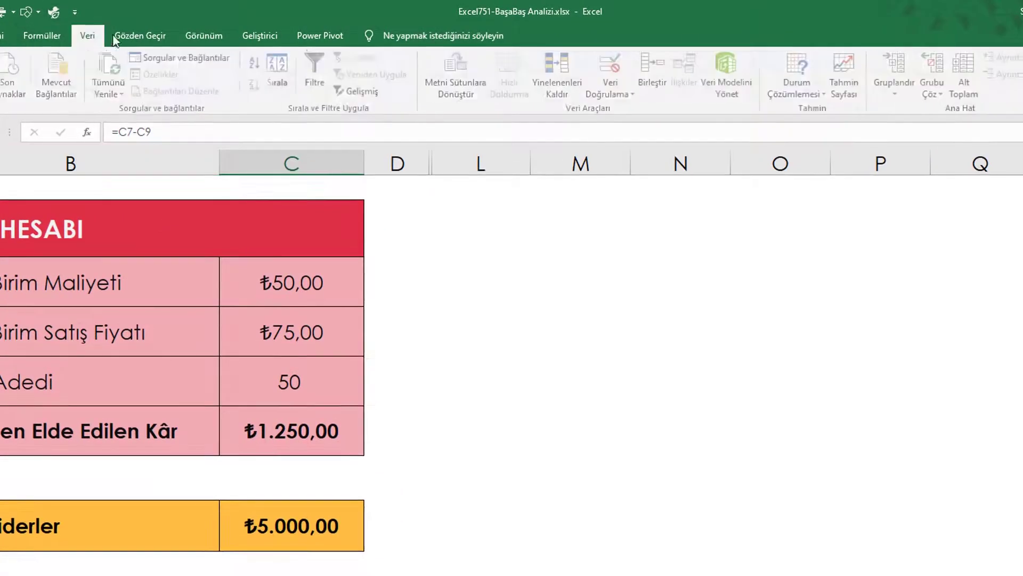
click(805, 96)
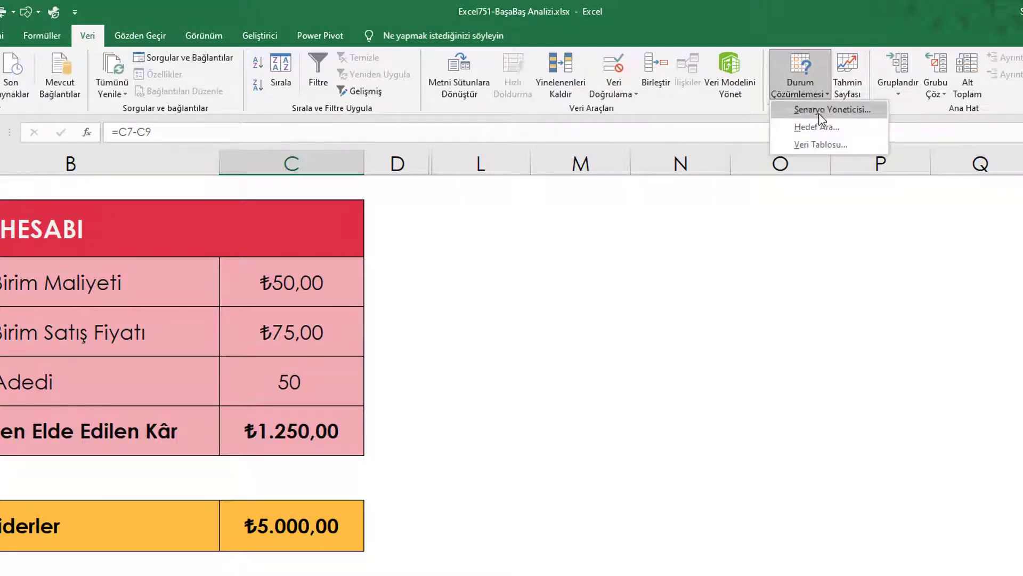
click(851, 129)
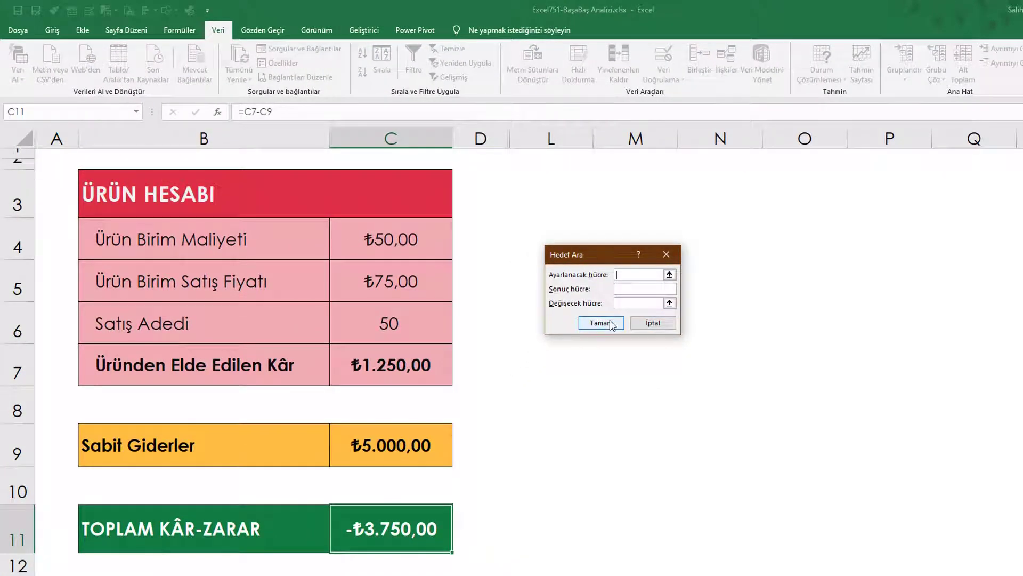
Step: Goal-seek total profit C11 to 0 by changing units sold in C6
click(399, 537)
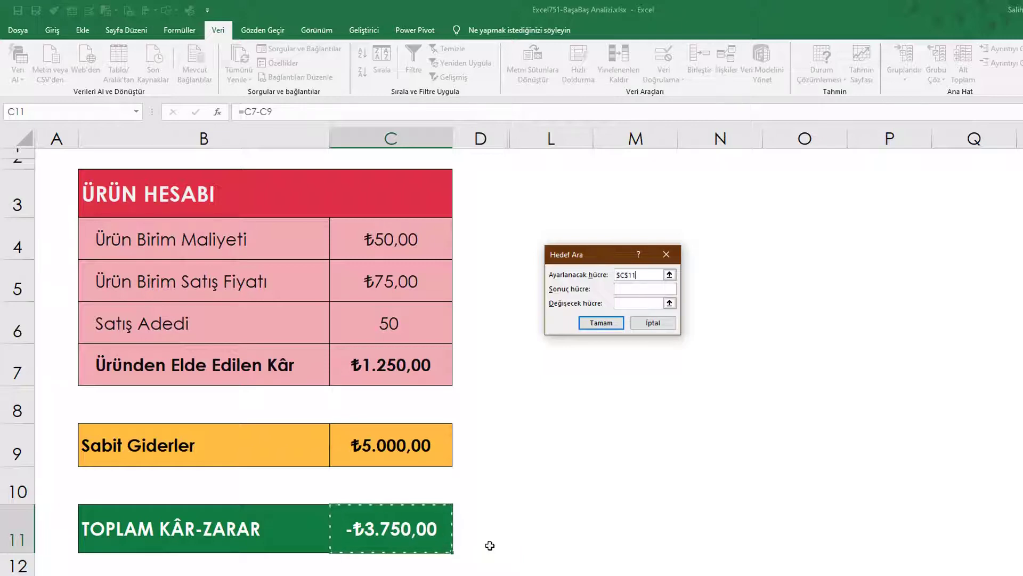
click(635, 289)
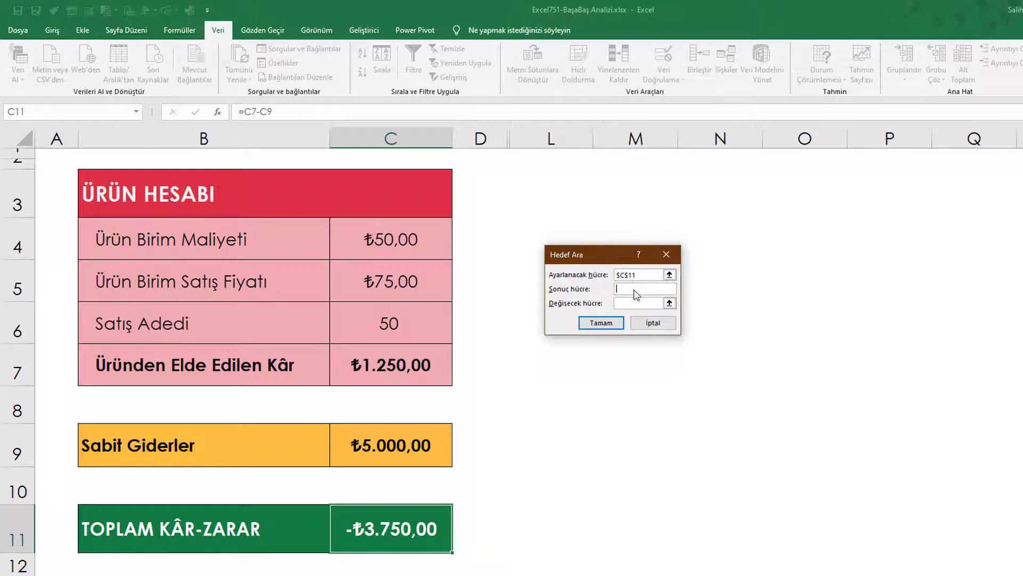
text(0)
click(633, 302)
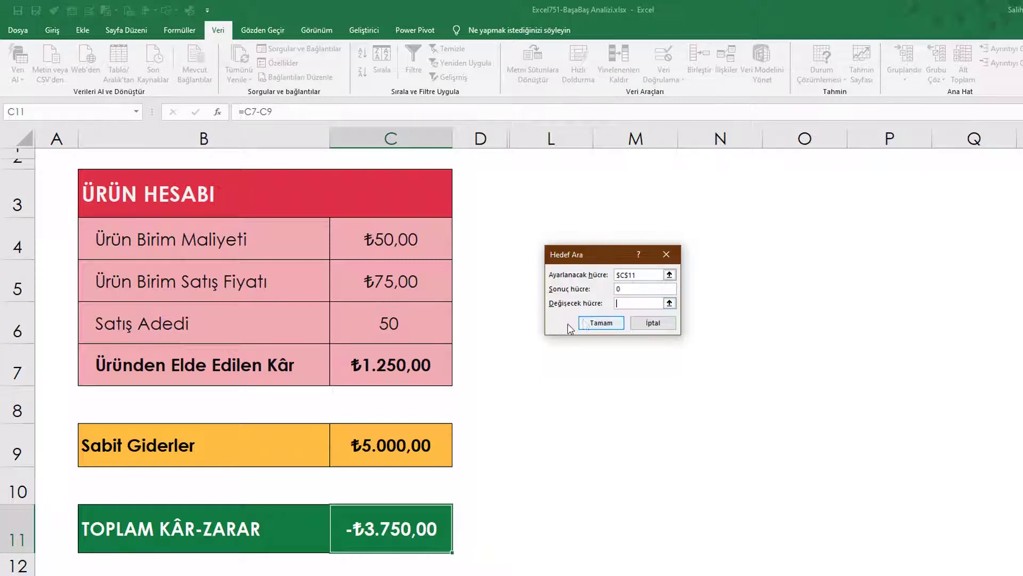
key(Up)
key(Up)
key(Up)
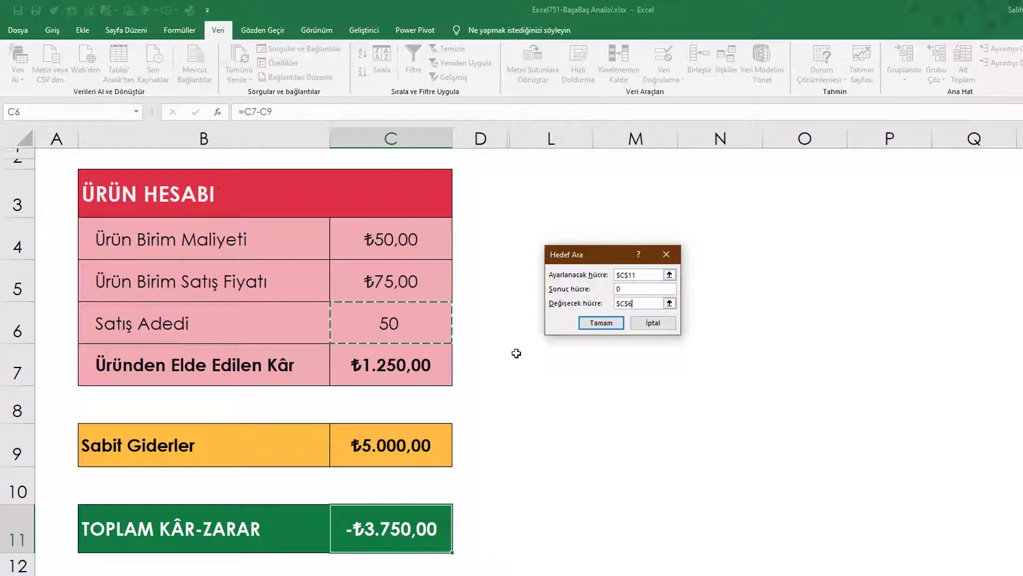
click(611, 327)
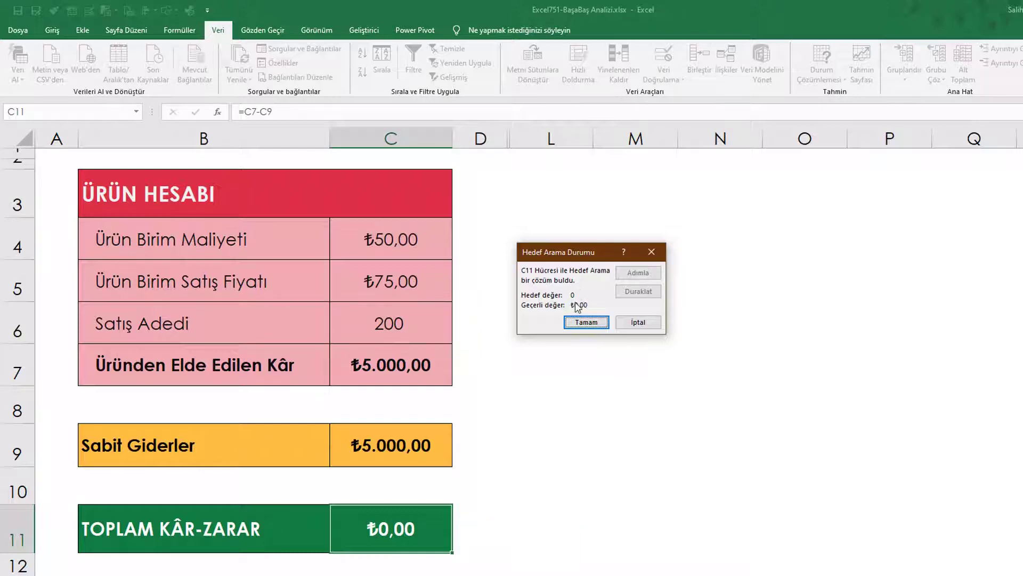
Step: Keep the Goal Seek result of 200 units and ₺0,00 total profit
click(587, 322)
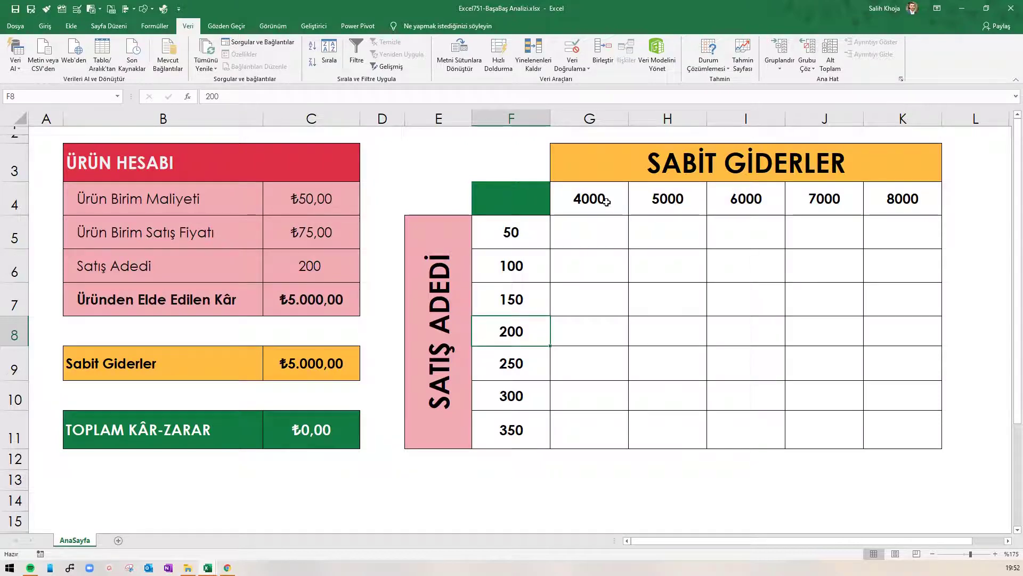
click(667, 200)
click(746, 200)
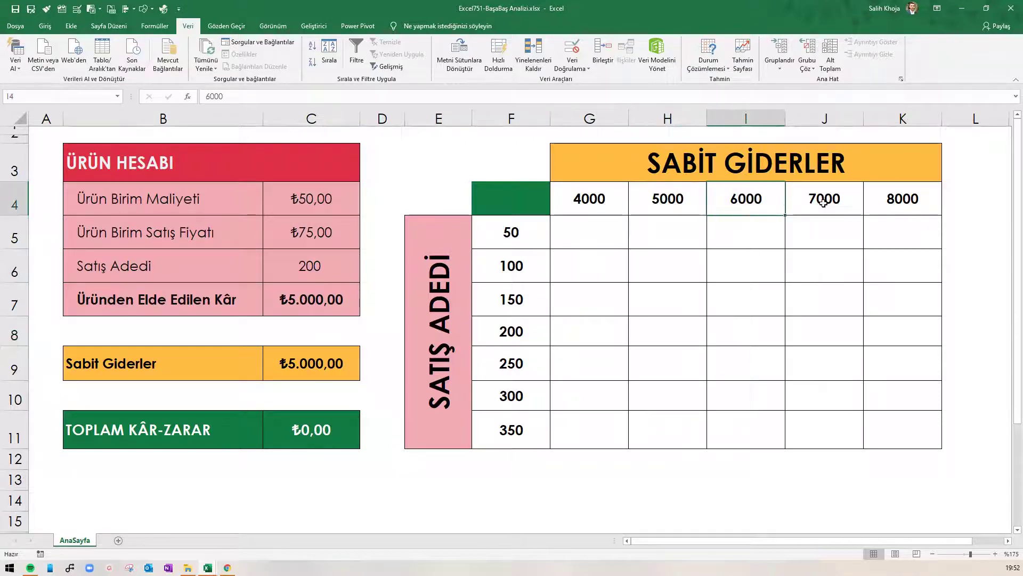
click(825, 199)
click(900, 200)
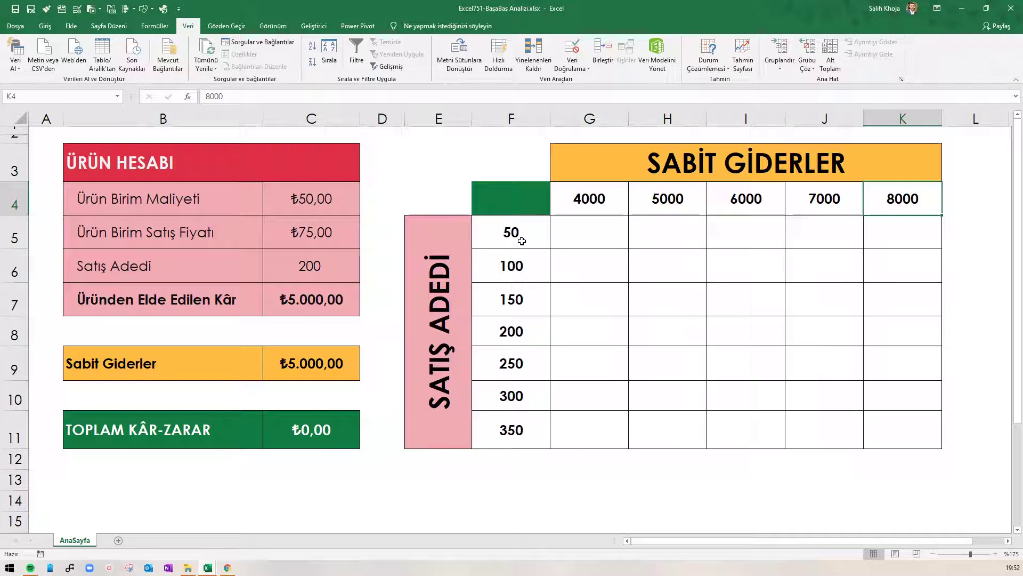
drag(521, 241, 524, 347)
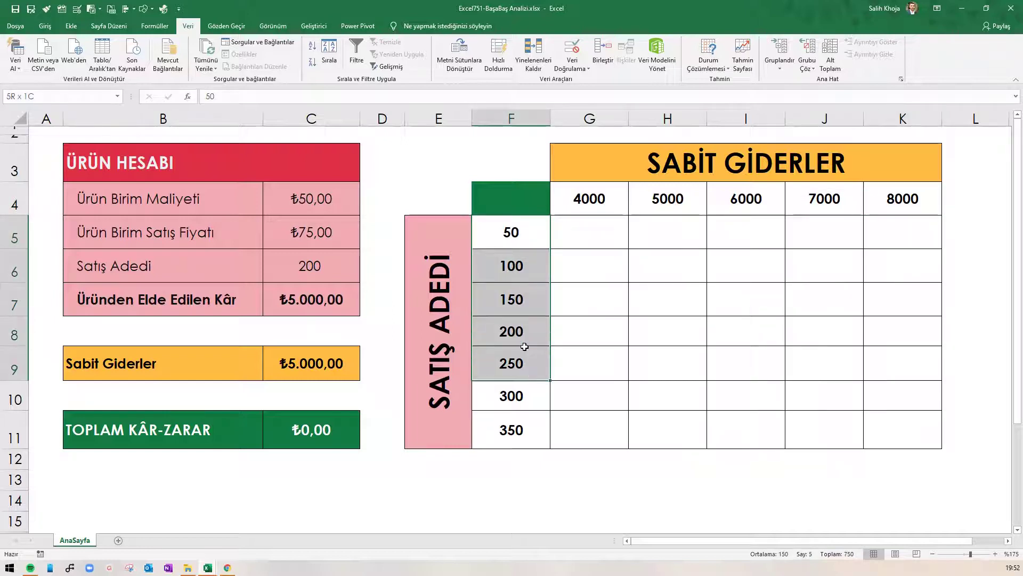
drag(524, 347, 531, 421)
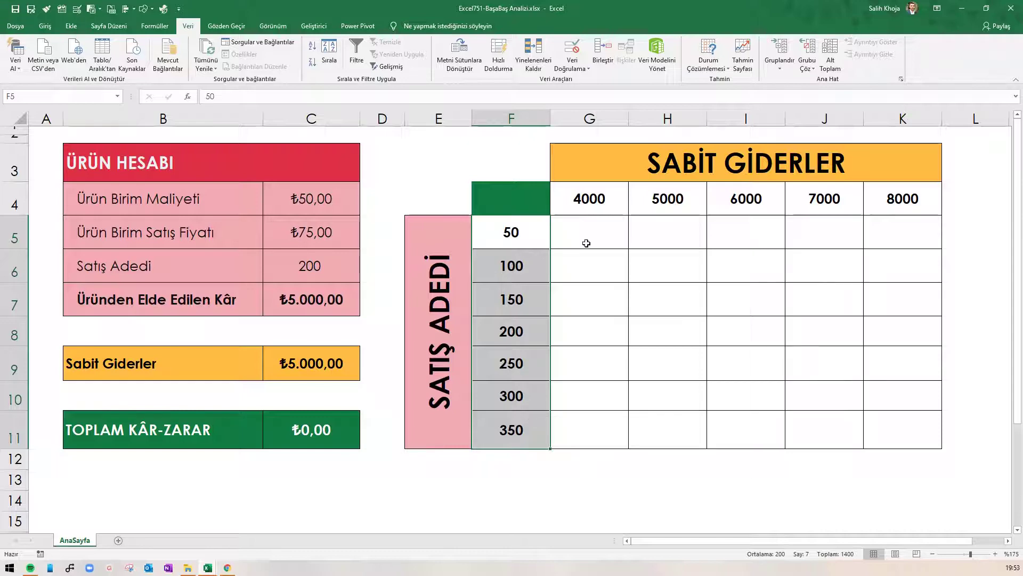
drag(428, 159, 879, 429)
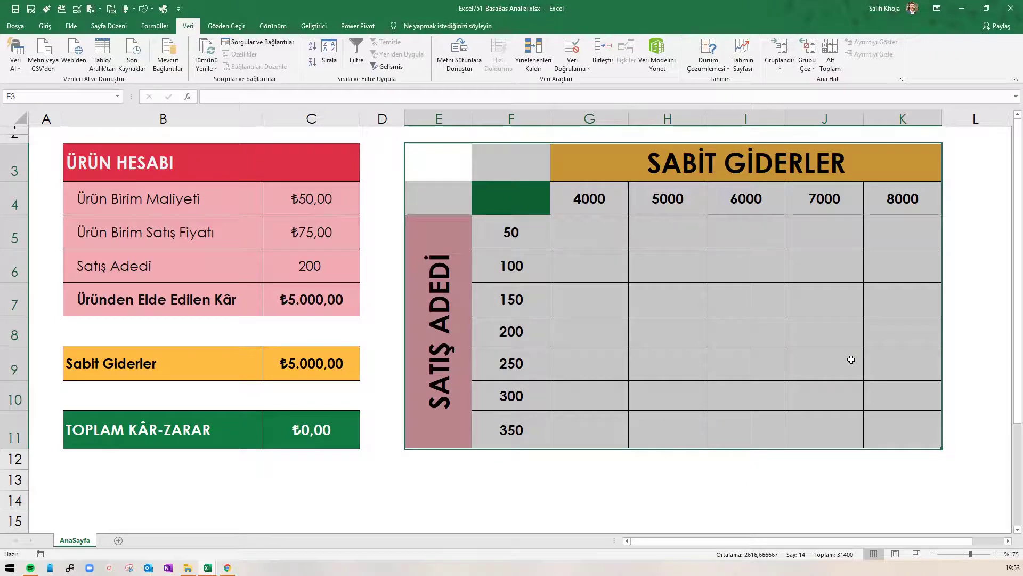
key(ctrl+End)
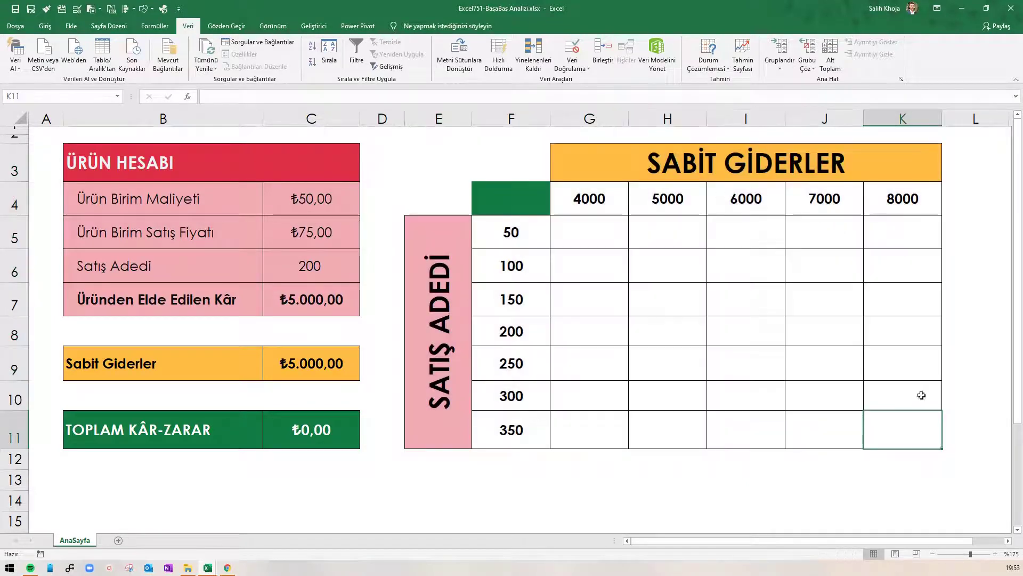
click(519, 206)
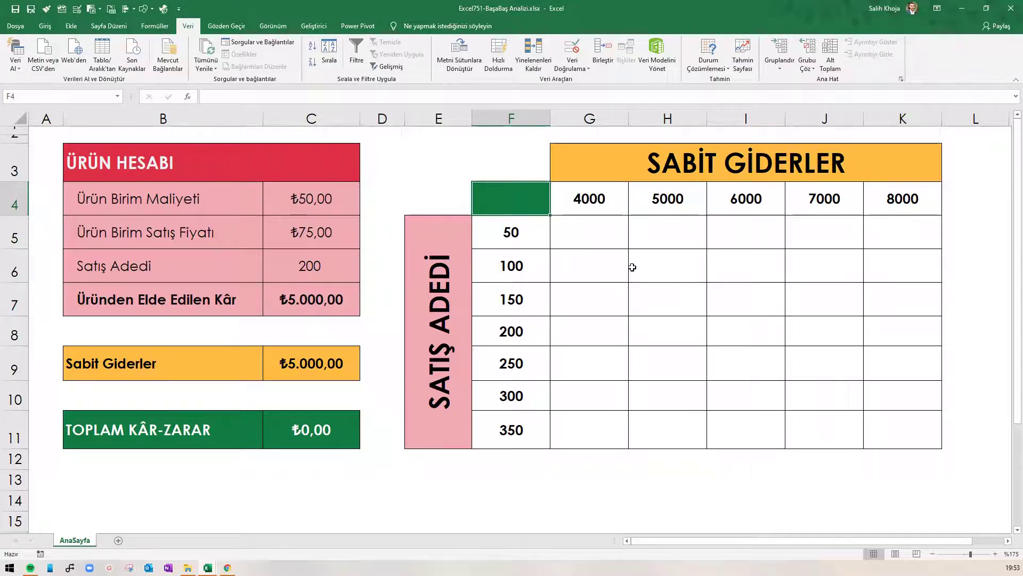
Step: Enter =C11 in corner cell F4, then select the table range F4:K11
text(=)
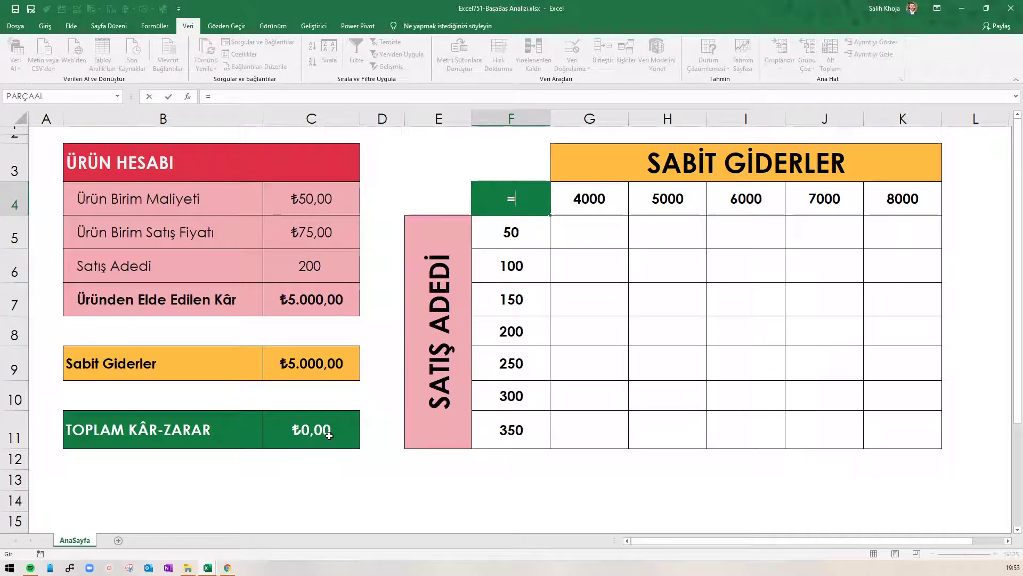
click(329, 435)
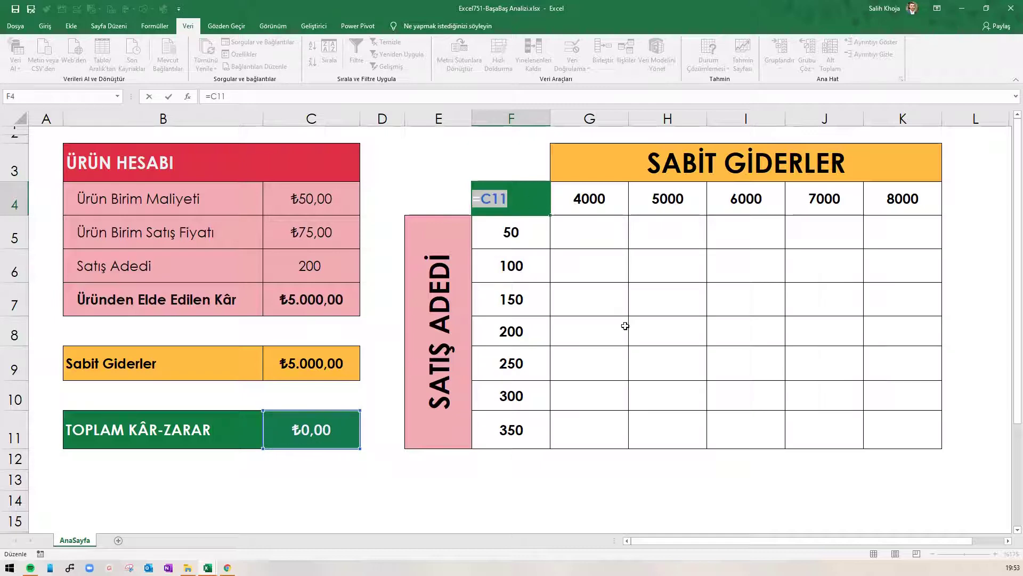
key(Return)
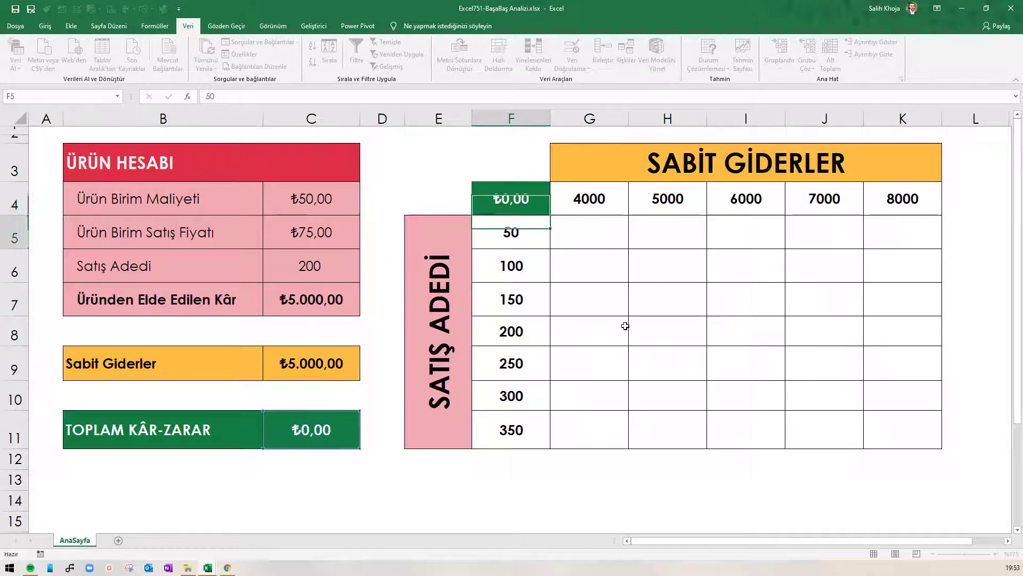
key(Up)
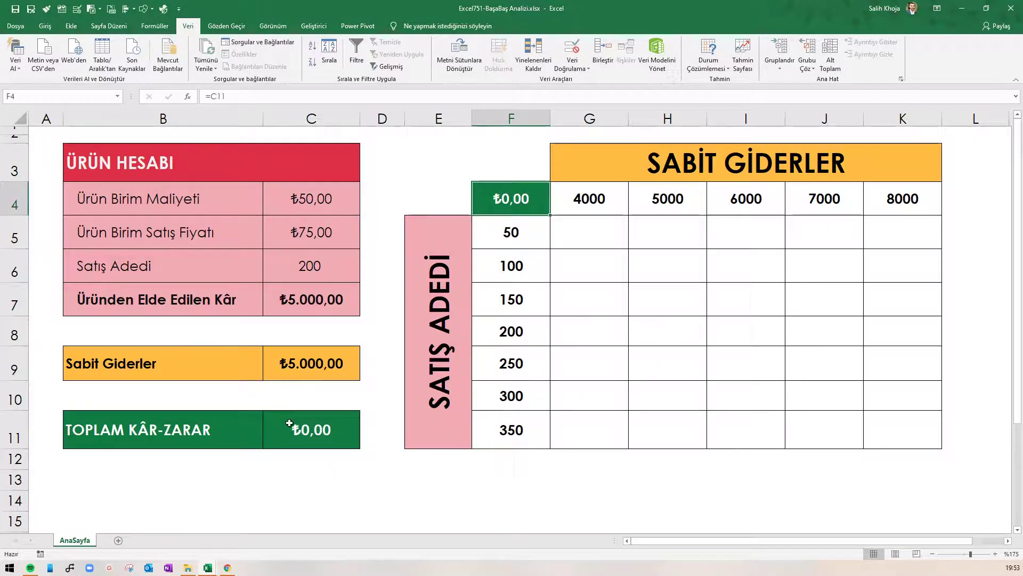
click(289, 423)
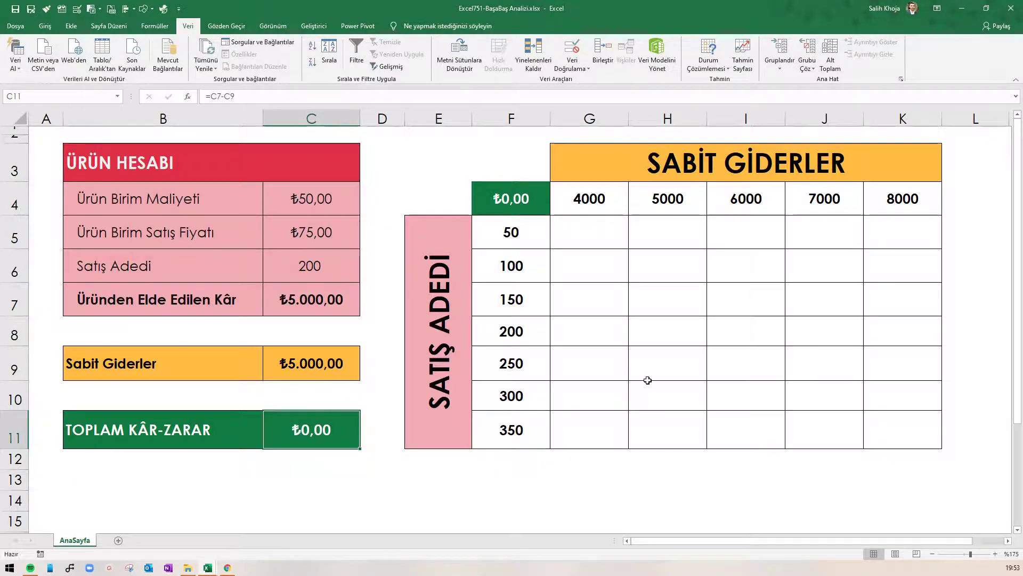
mouse_move(511, 199)
mouse_down()
mouse_move(902, 429)
mouse_move(720, 299)
mouse_move(886, 425)
mouse_up()
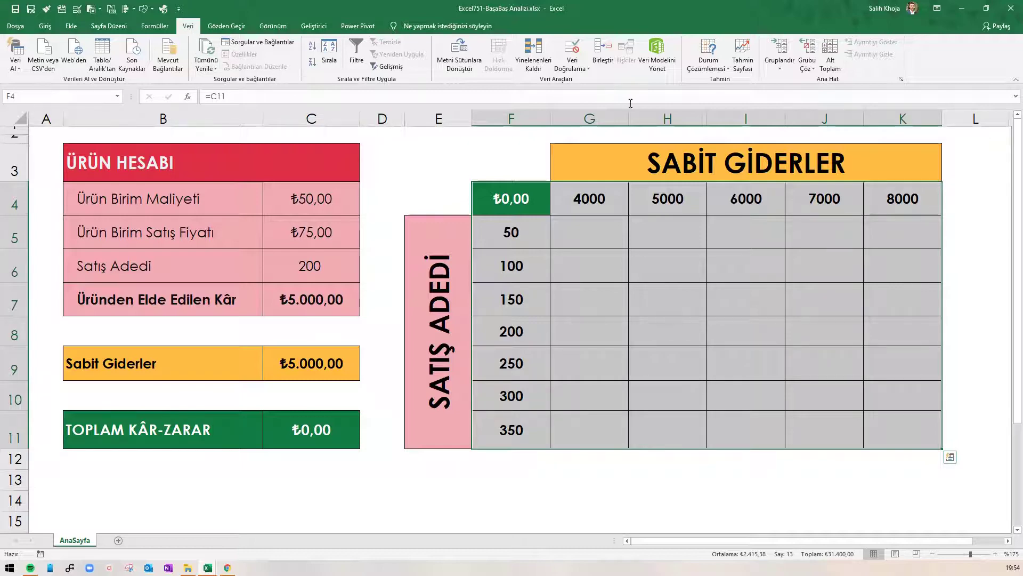
Step: Build a data table over F4:K11 with row input cell $C$9 and column input cell $C$6
click(709, 67)
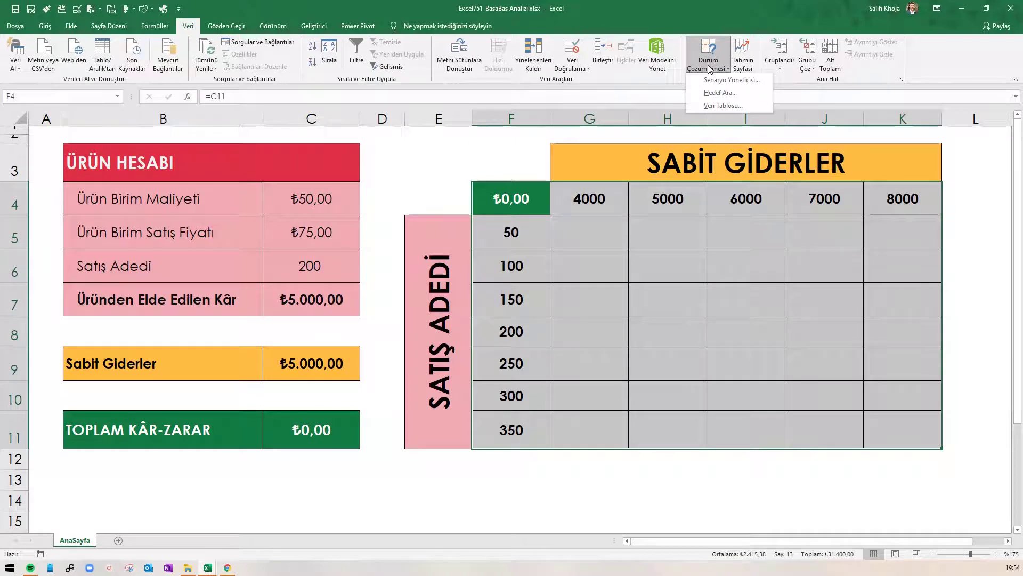
click(759, 106)
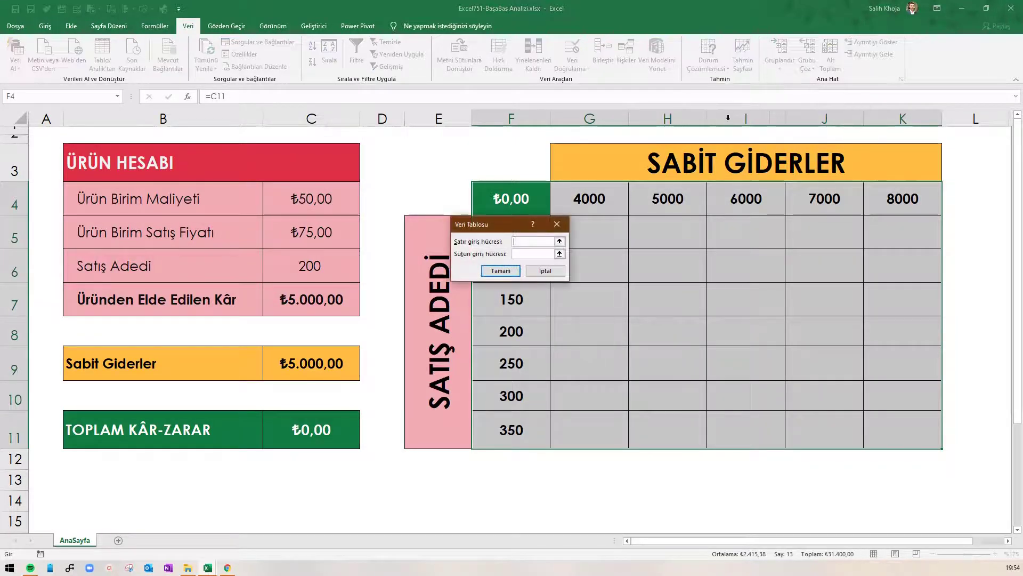
drag(491, 224, 614, 258)
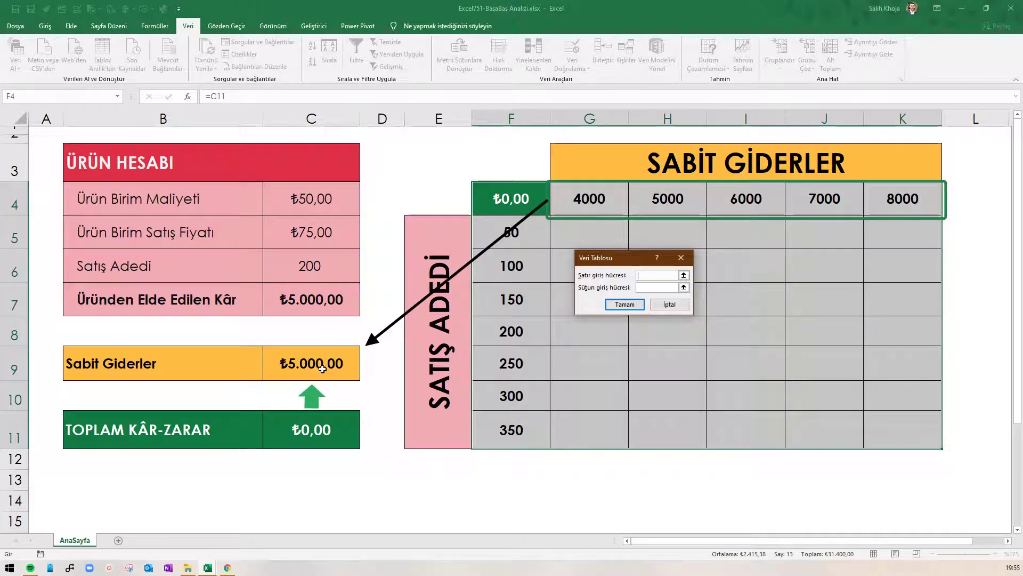
click(658, 274)
click(305, 365)
click(653, 289)
click(652, 289)
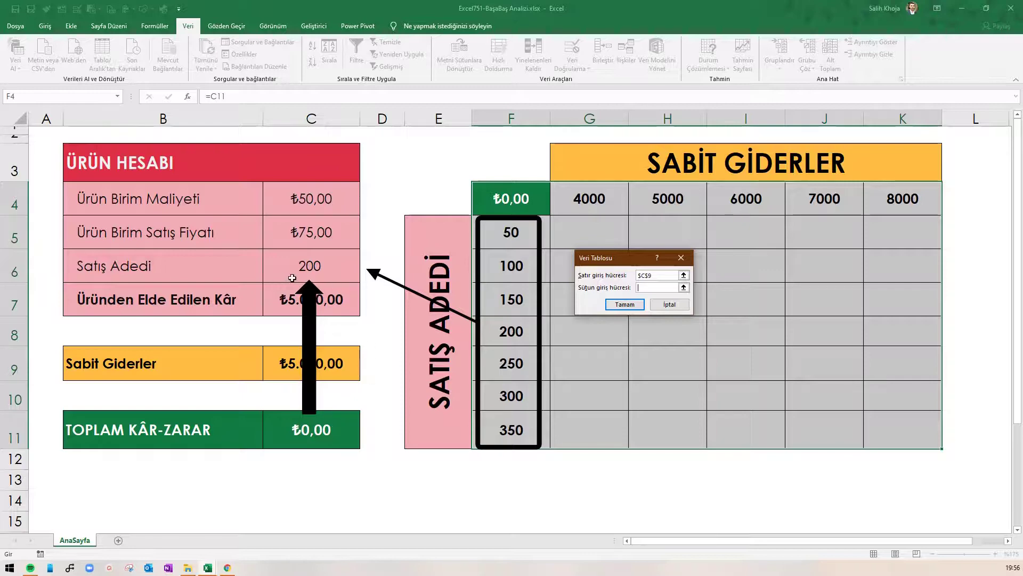
click(334, 268)
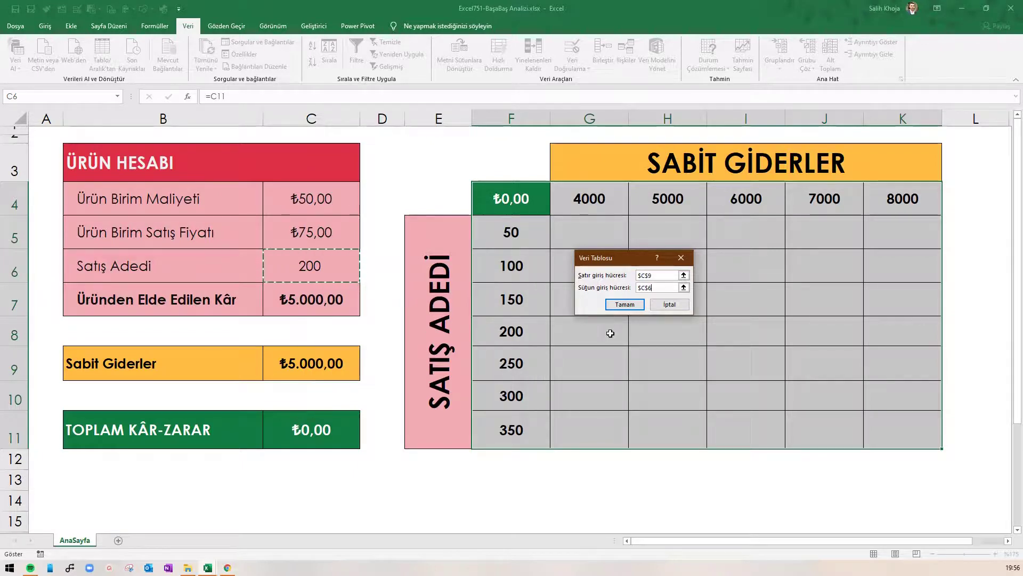
click(623, 305)
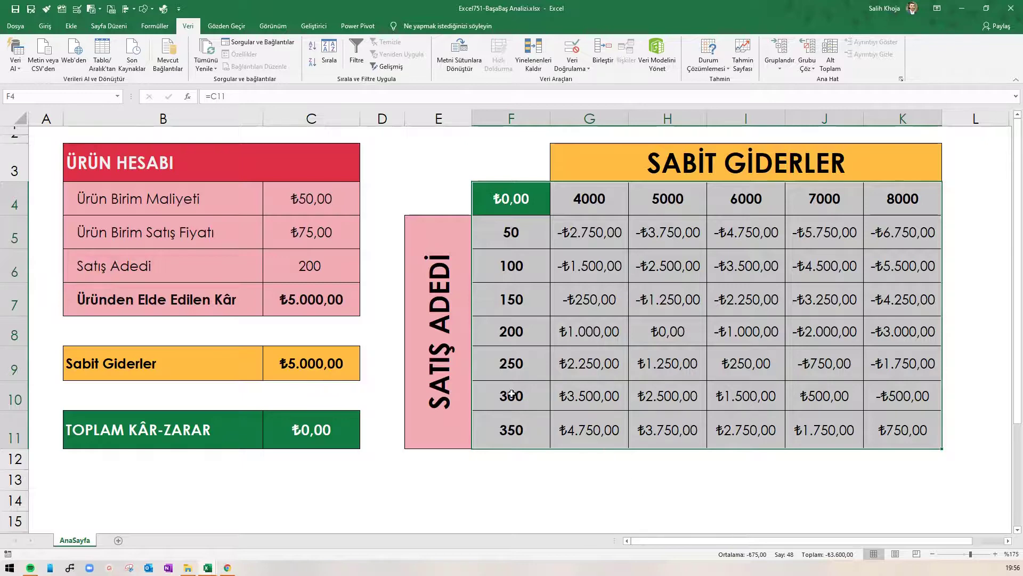
drag(511, 394, 666, 396)
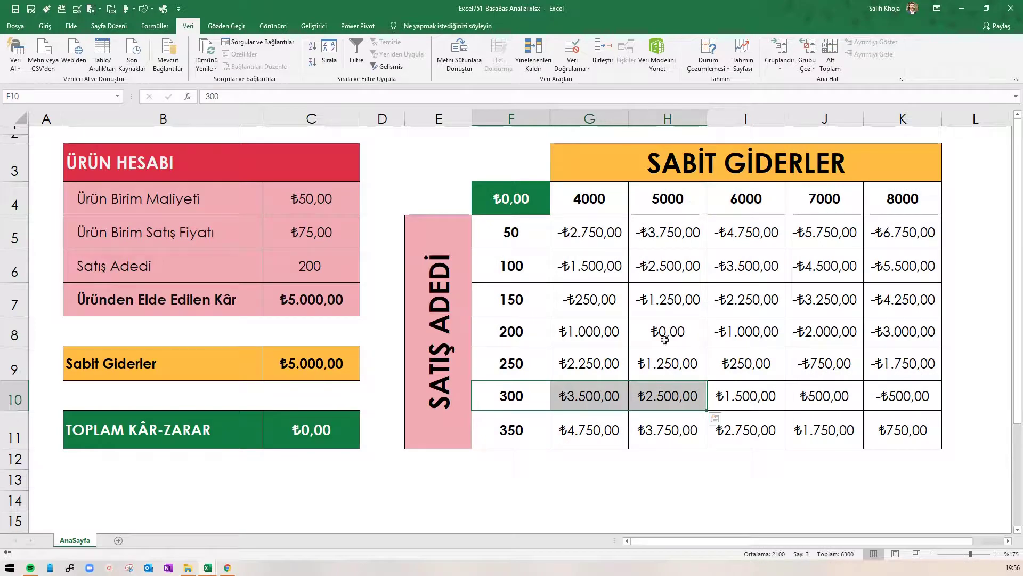
ctrl+drag(681, 207, 682, 393)
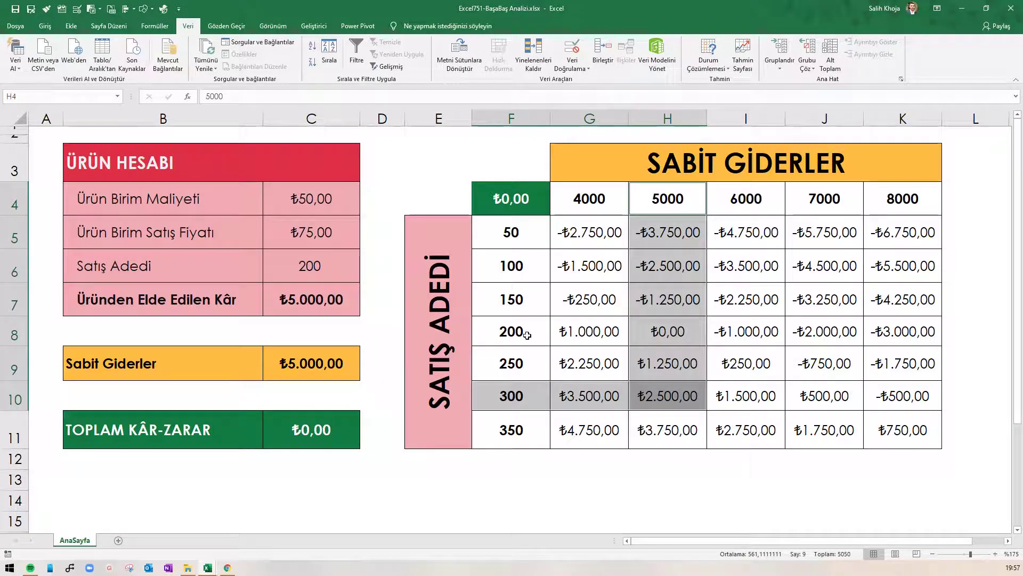
drag(527, 335, 821, 331)
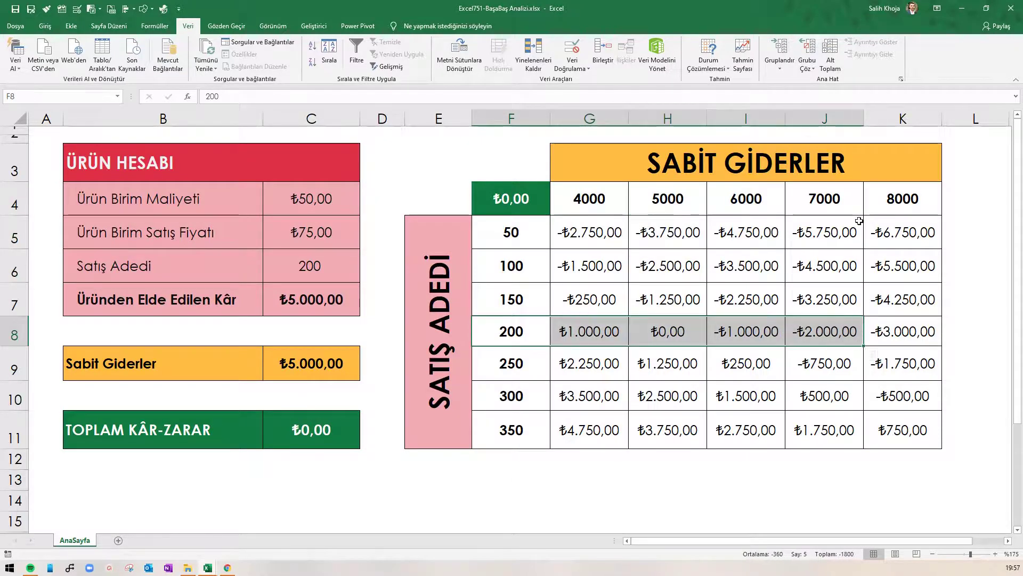
ctrl+drag(836, 196, 837, 328)
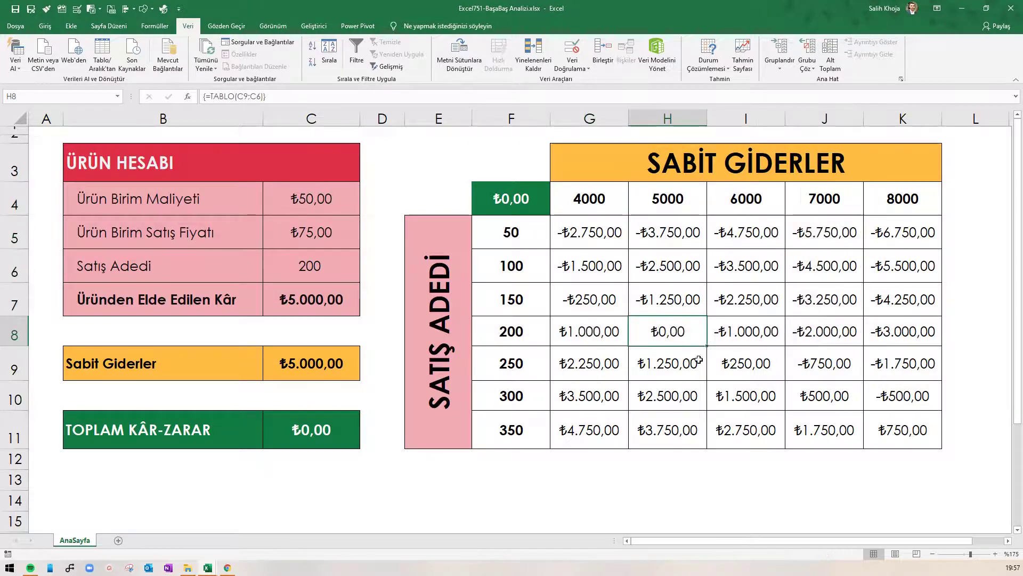
click(667, 334)
Step: Give break-even cell H8 a red fill and white font, then select G5:K11
click(45, 26)
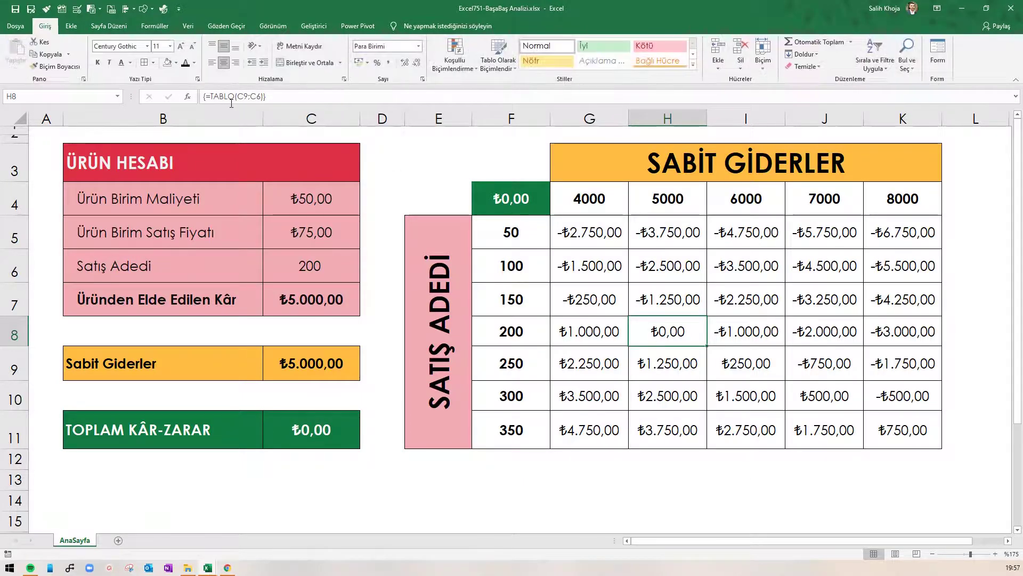
click(176, 62)
click(211, 89)
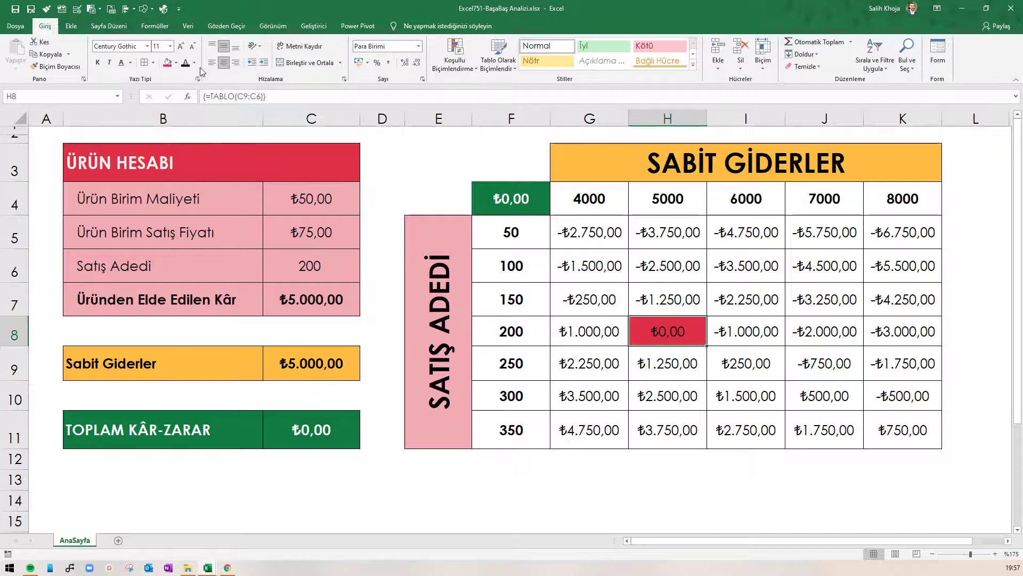
click(194, 62)
click(196, 99)
drag(585, 234, 906, 431)
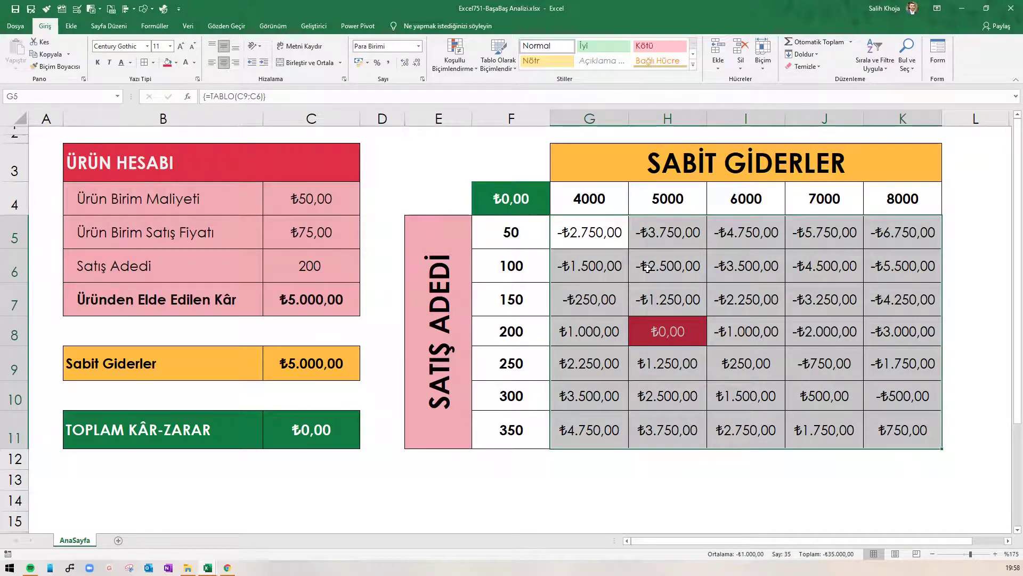
Step: Format G5:K11 as currency with negative values shown in red
right_click(648, 268)
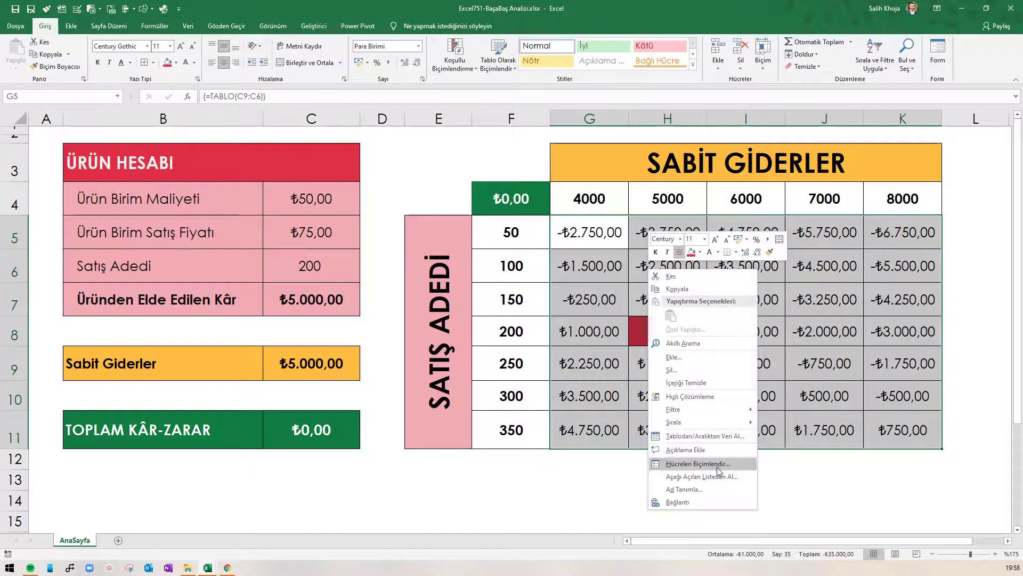
click(717, 464)
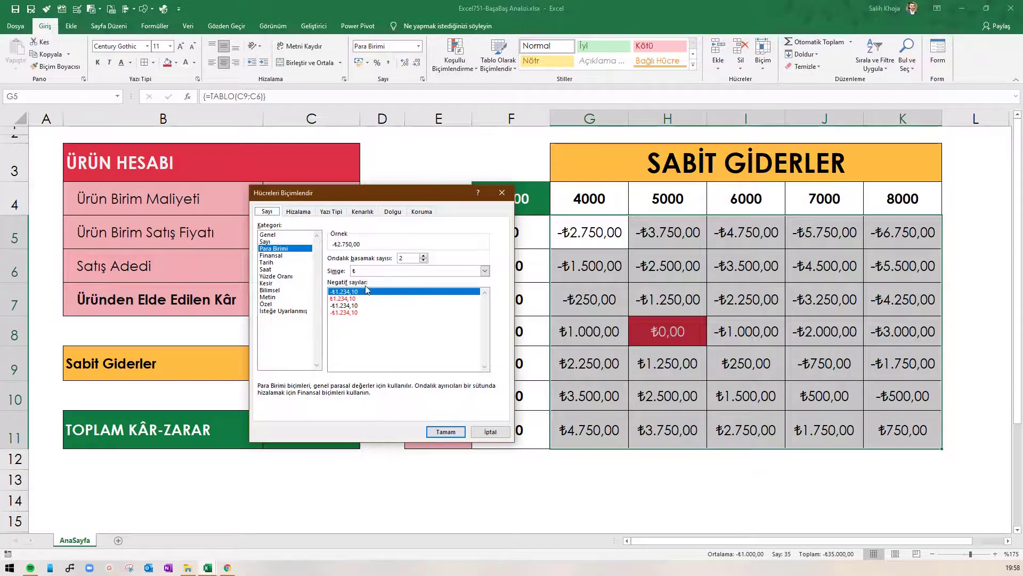
click(349, 318)
click(349, 313)
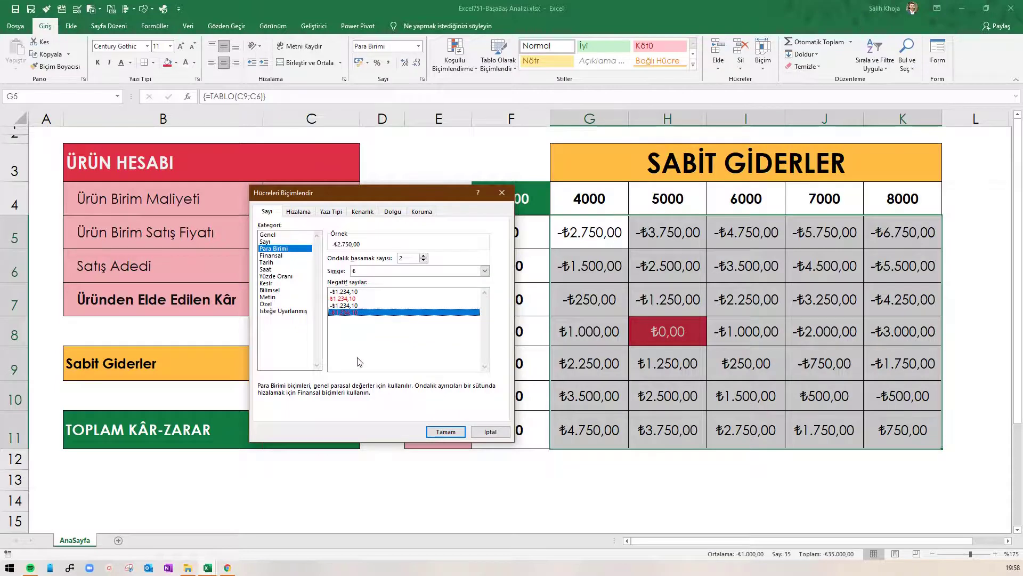
click(445, 431)
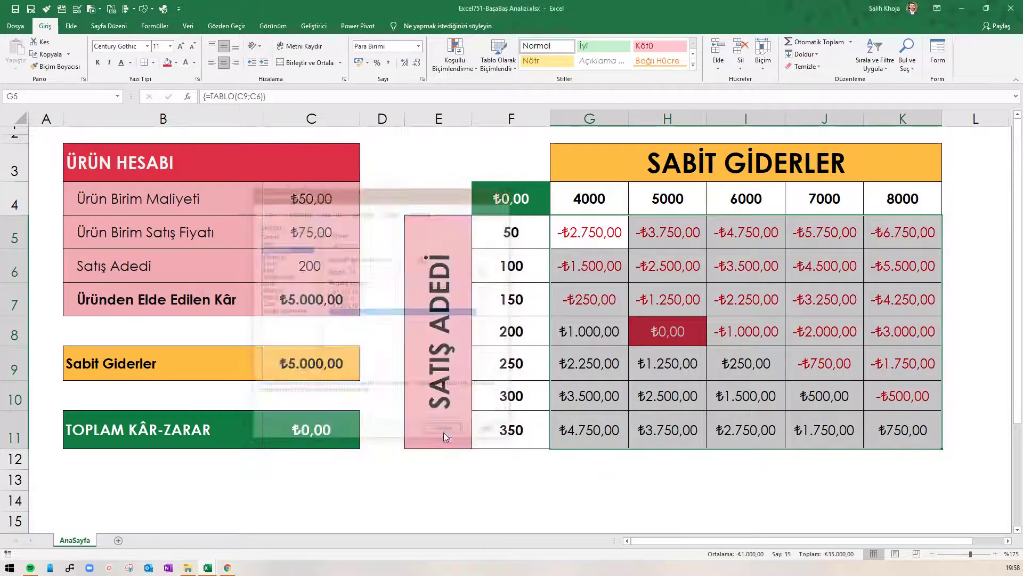
click(438, 199)
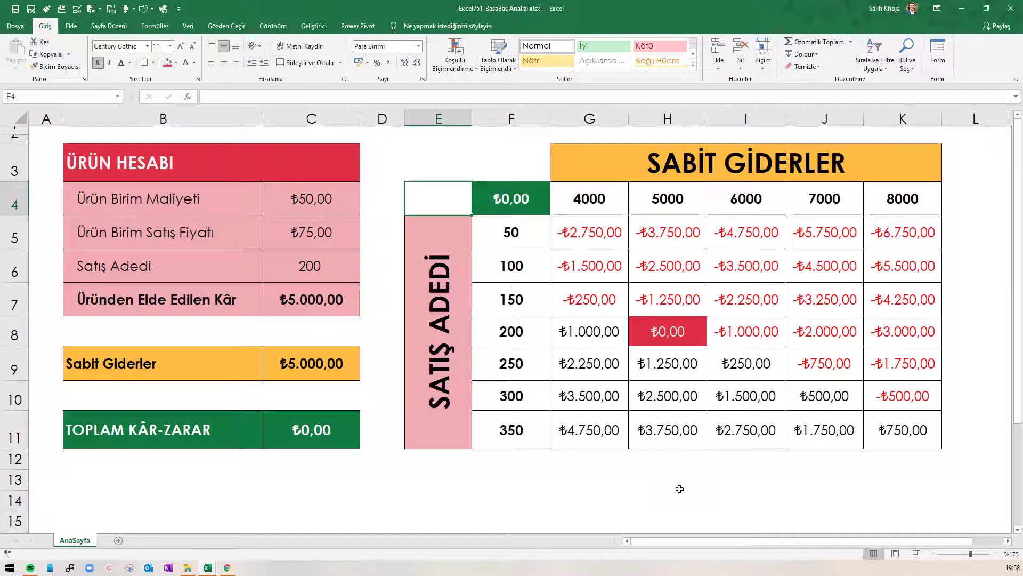